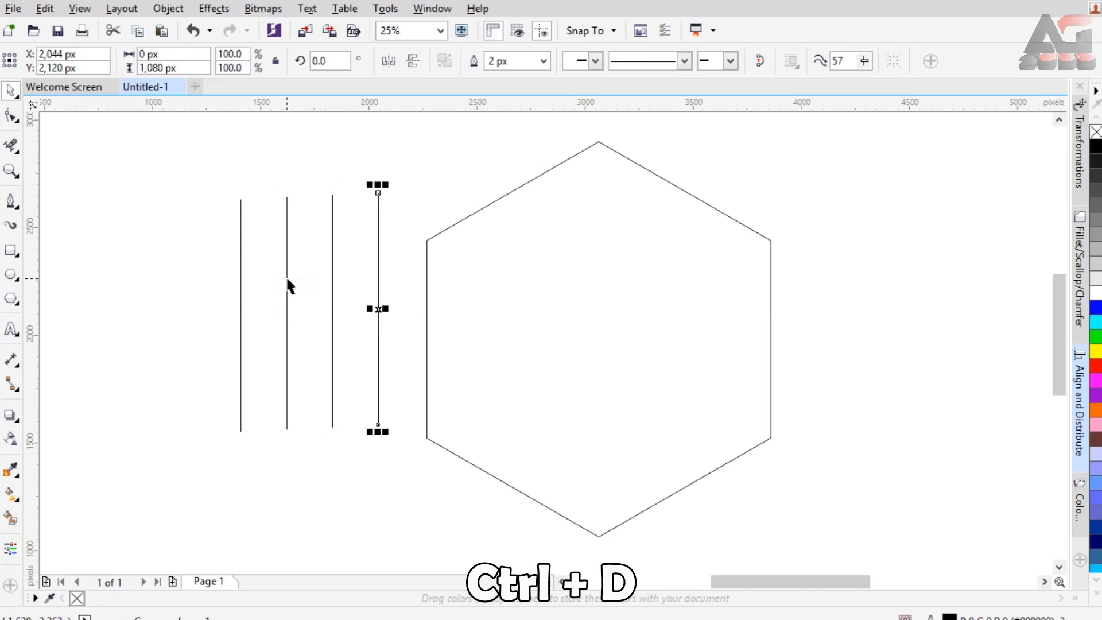
pyautogui.hotkey('ctrl', 'd')
pyautogui.hotkey('ctrl', 'd')
pyautogui.hotkey('ctrl', 'd')
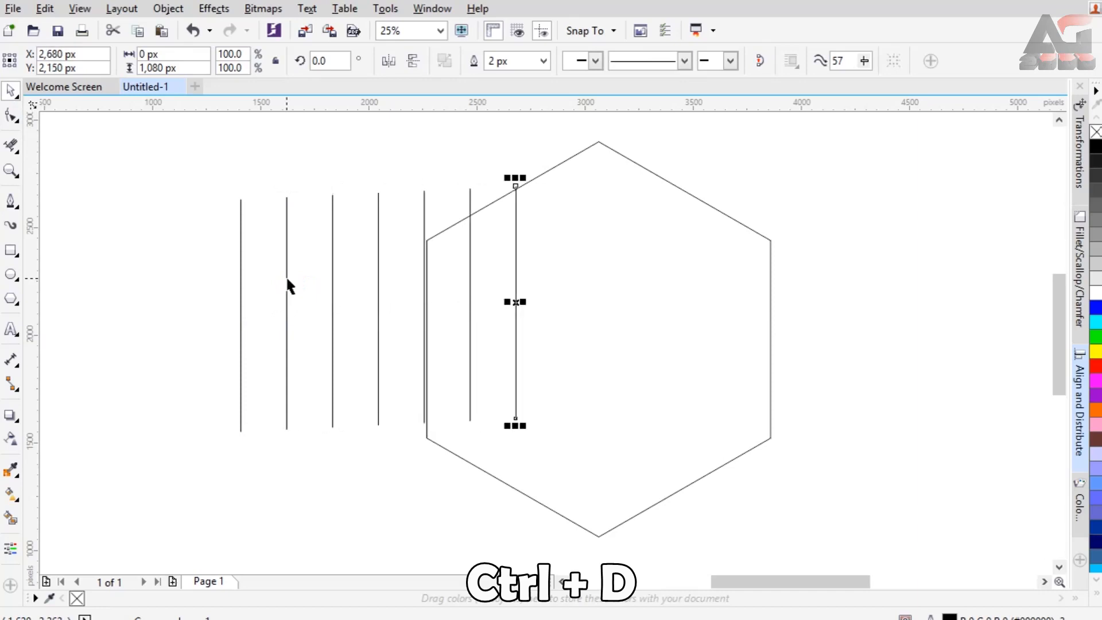
# Select all seven lines and align their centres vertically so they sit level with each other.
pyautogui.click(188, 160)
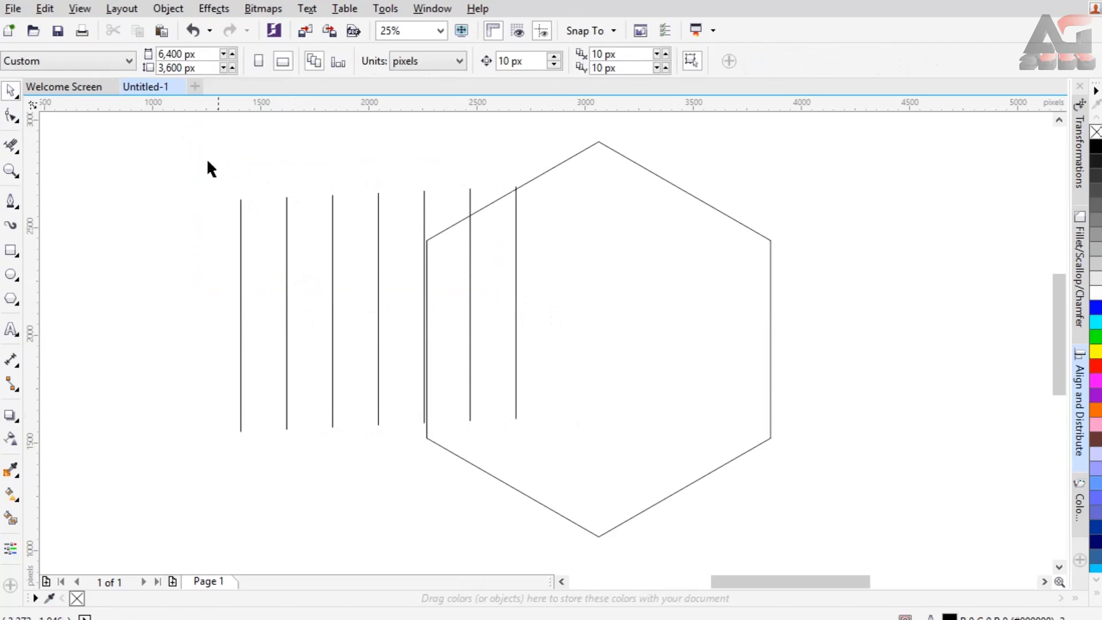
pyautogui.moveTo(539, 314); pyautogui.dragTo(591, 473)
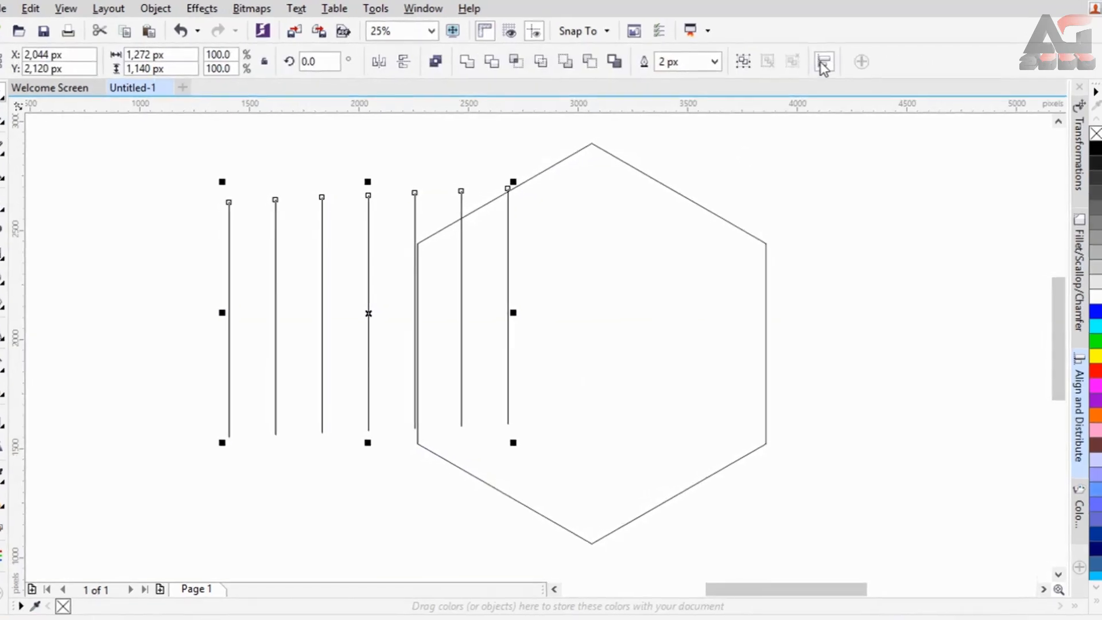
pyautogui.click(818, 60)
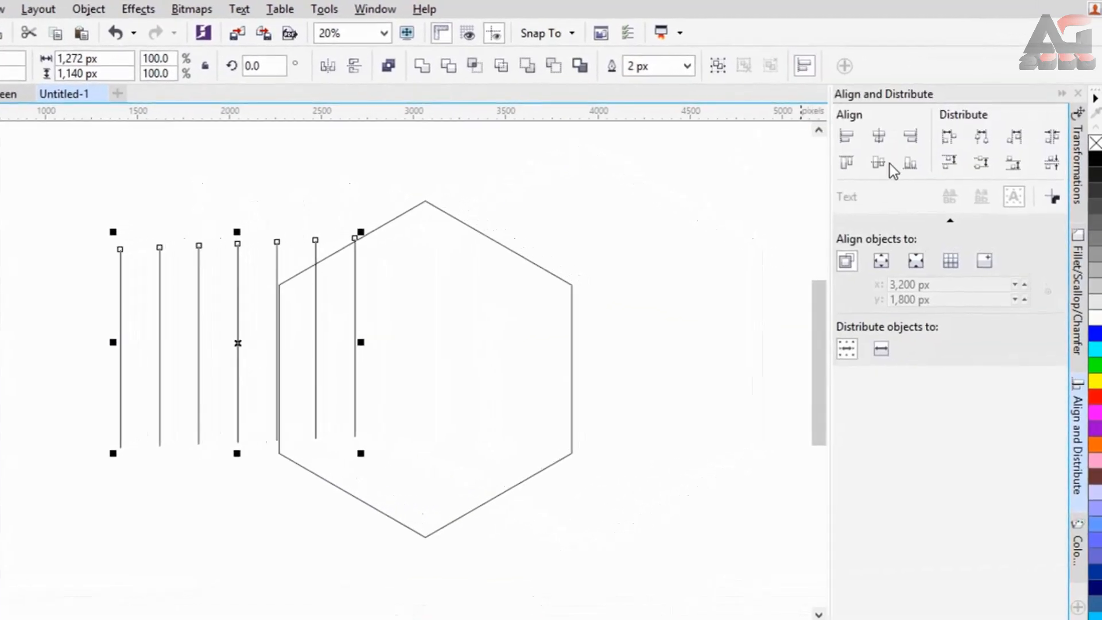
pyautogui.click(876, 166)
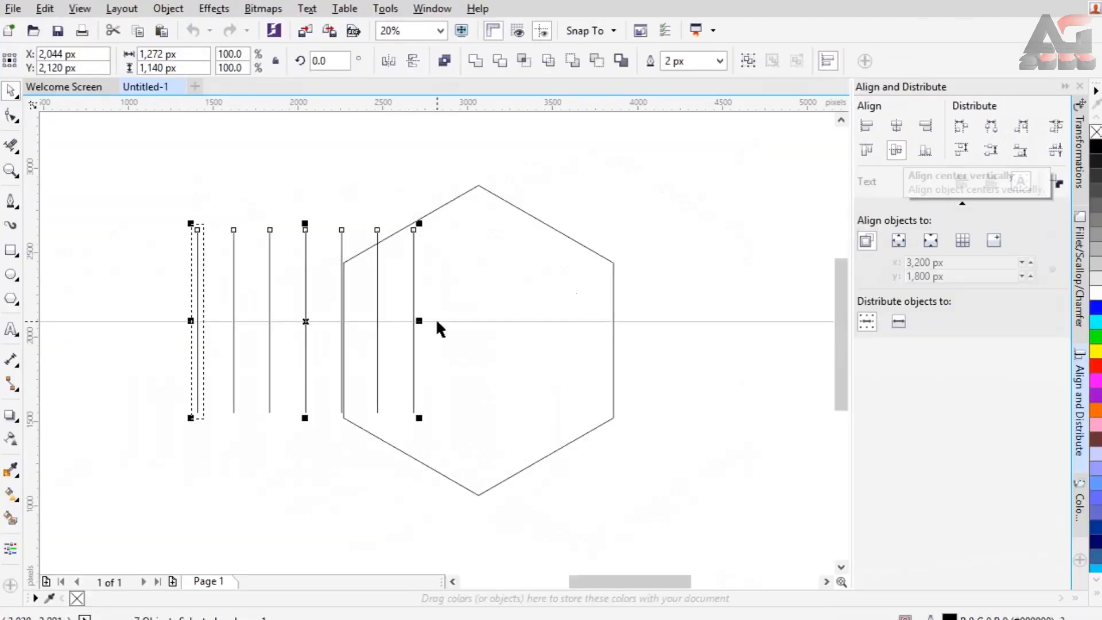
pyautogui.click(1065, 87)
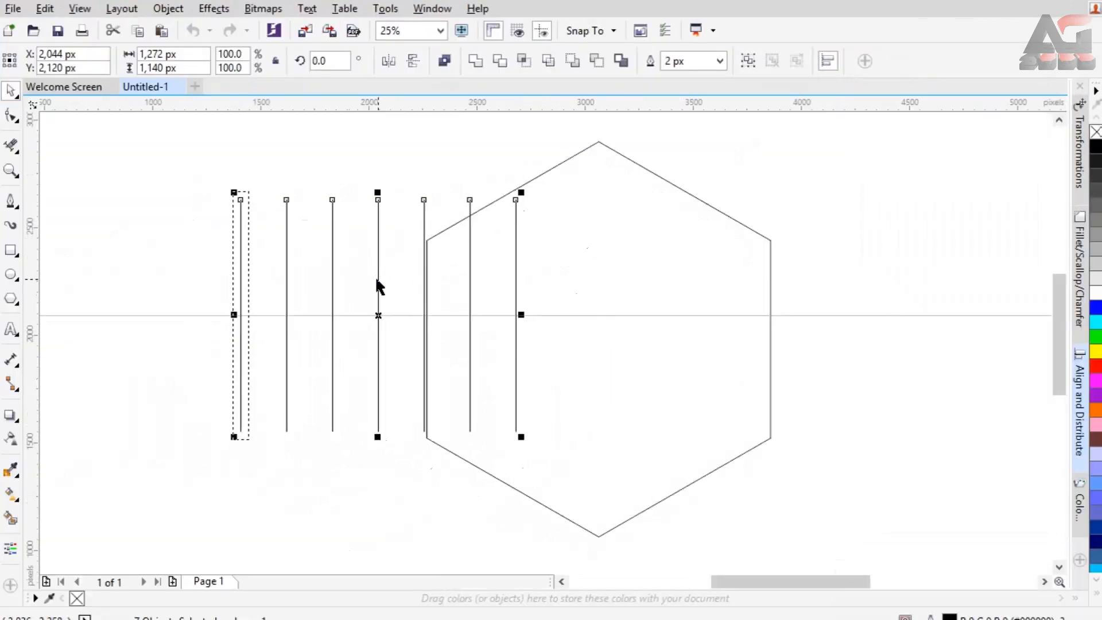
# Group the seven aligned lines into one object.
pyautogui.rightClick(376, 280)
pyautogui.rightClick(379, 250)
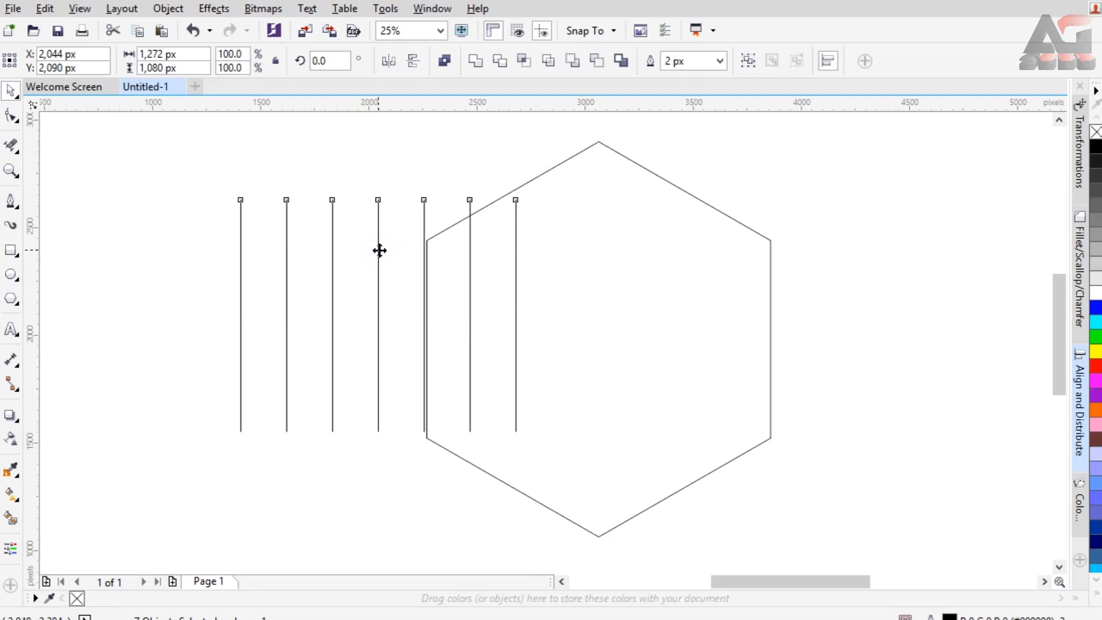
pyautogui.rightClick(379, 250)
pyautogui.click(418, 340)
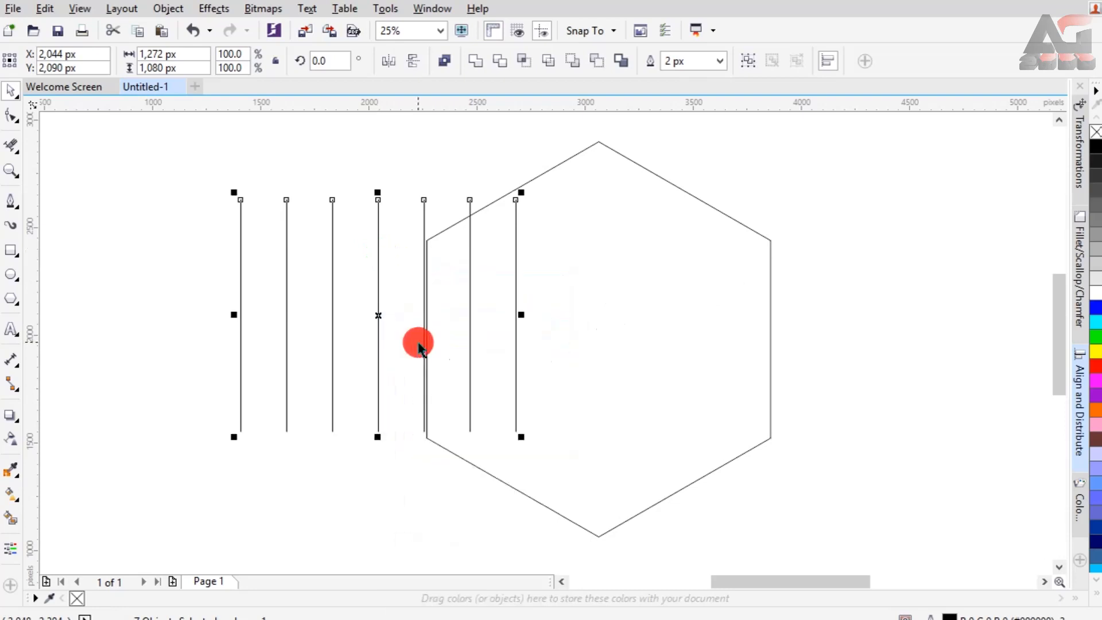
# Snap the line group to the hexagon's left side and stretch it to the right side, 1,590 px wide.
pyautogui.click(377, 277)
pyautogui.click(378, 267)
pyautogui.moveTo(376, 266); pyautogui.dragTo(563, 291)
pyautogui.moveTo(705, 338); pyautogui.dragTo(732, 349)
pyautogui.scroll(1, 770, 338)
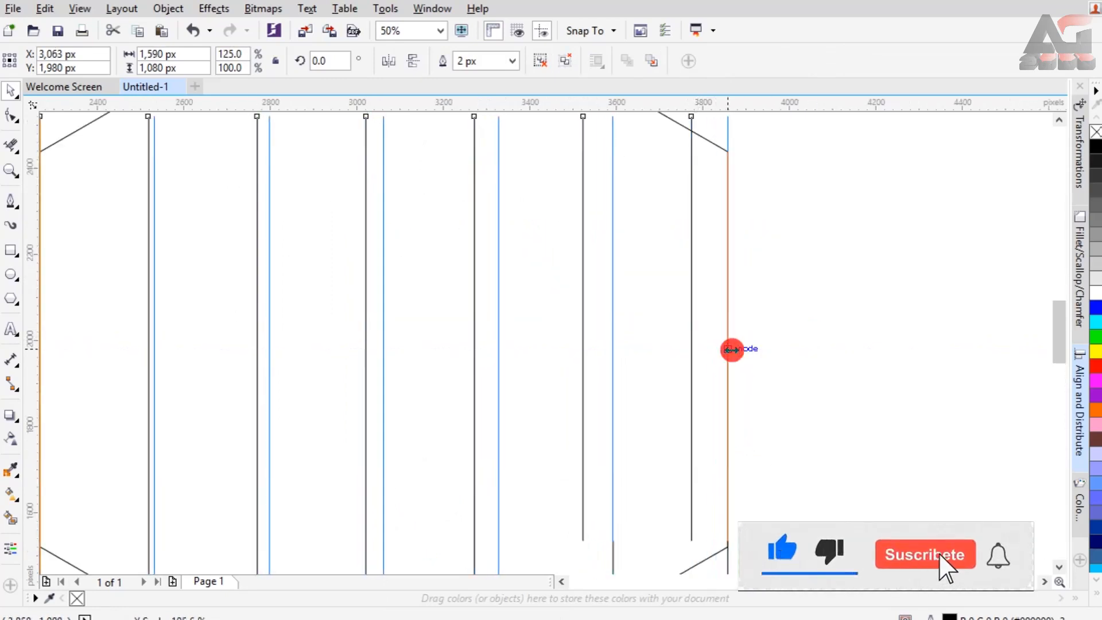
pyautogui.scroll(-1, 697, 343)
# Stretch the line group past both hexagon tips to 2,340 px high and place its rotation centre on the hexagon's centre.
pyautogui.scroll(-1, 700, 349)
pyautogui.moveTo(542, 223); pyautogui.dragTo(542, 122)
pyautogui.moveTo(541, 467); pyautogui.dragTo(540, 533)
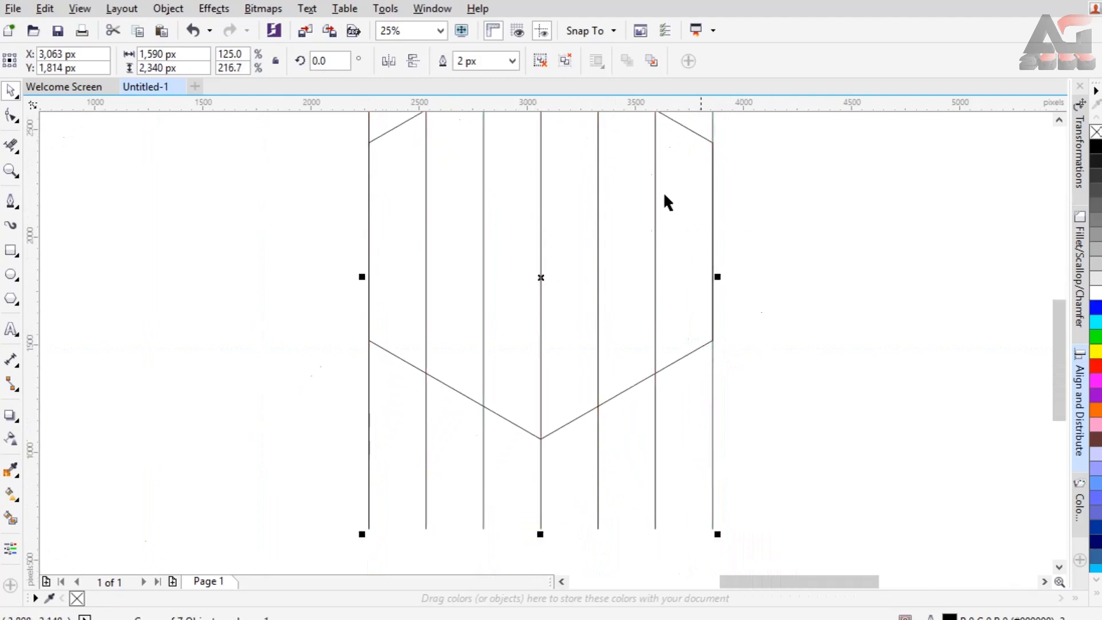
pyautogui.click(604, 340)
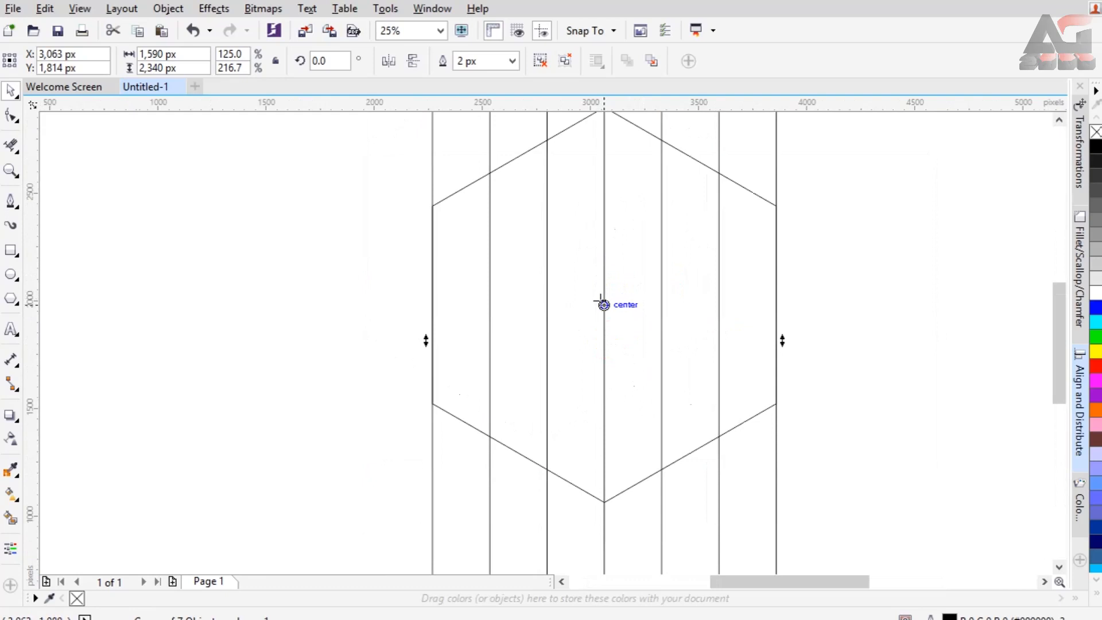
# Copy and paste the line group in place and rotate the copy by 60 degrees.
pyautogui.scroll(-2, 322, 226)
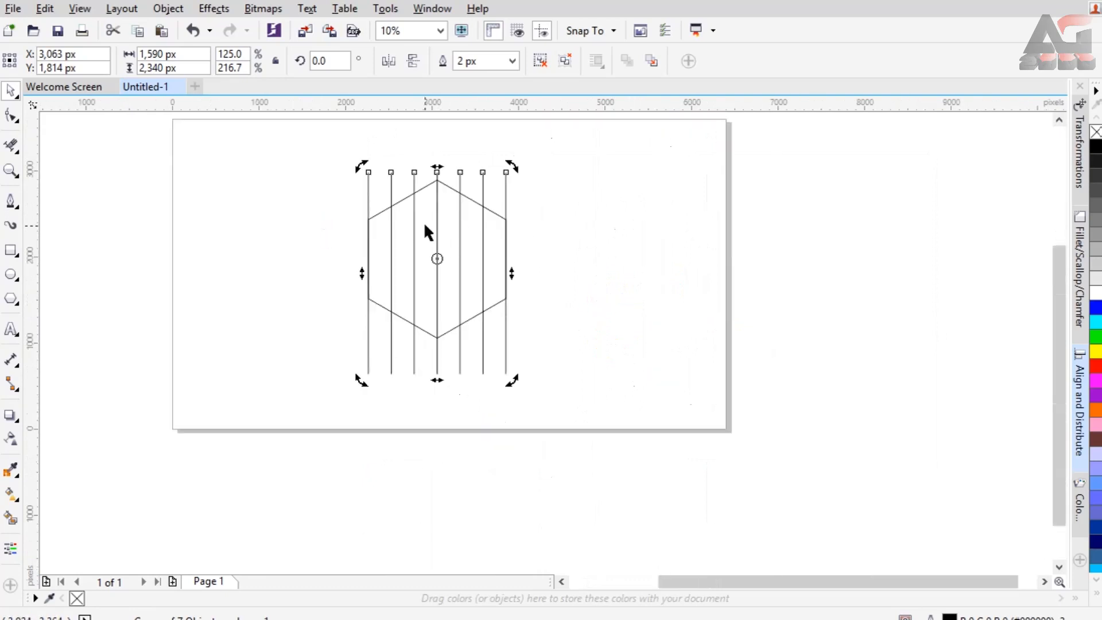
pyautogui.scroll(2, 423, 223)
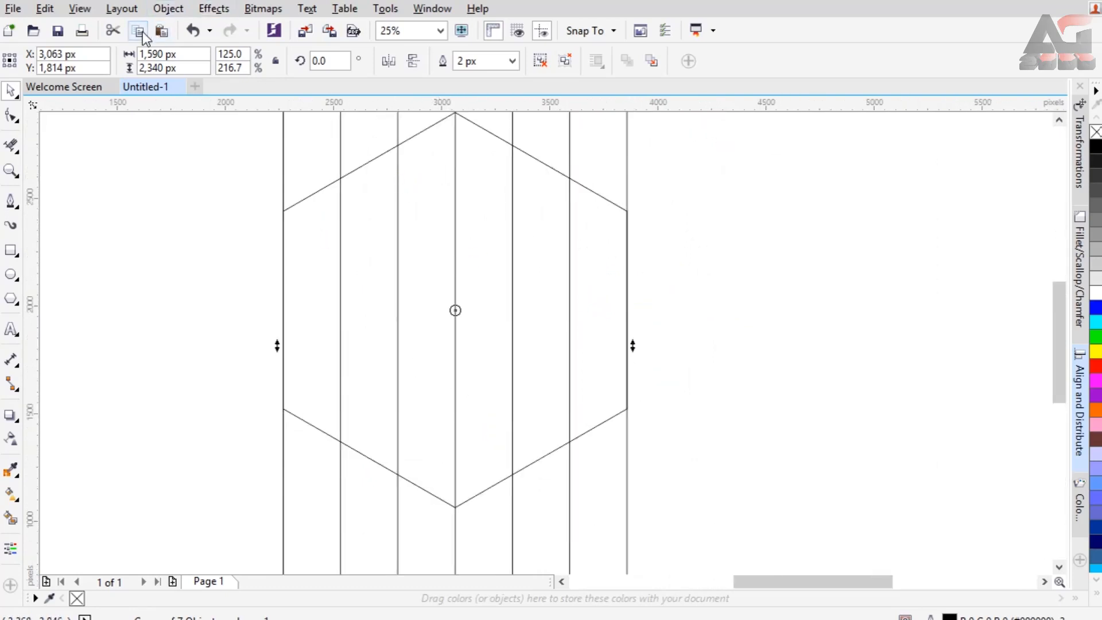
pyautogui.click(161, 32)
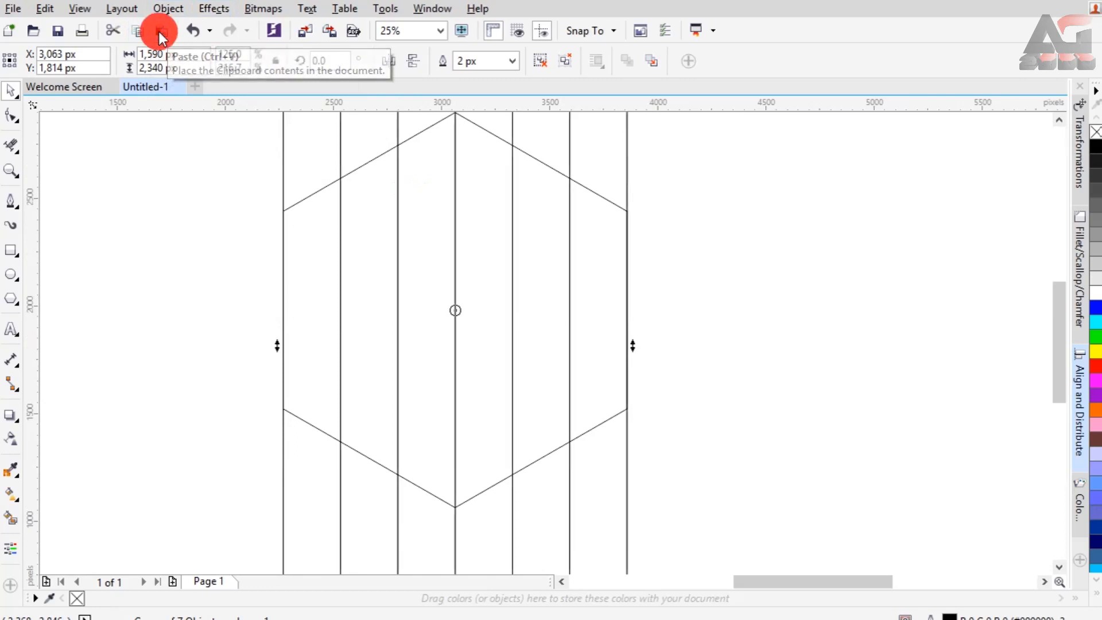
pyautogui.click(337, 62)
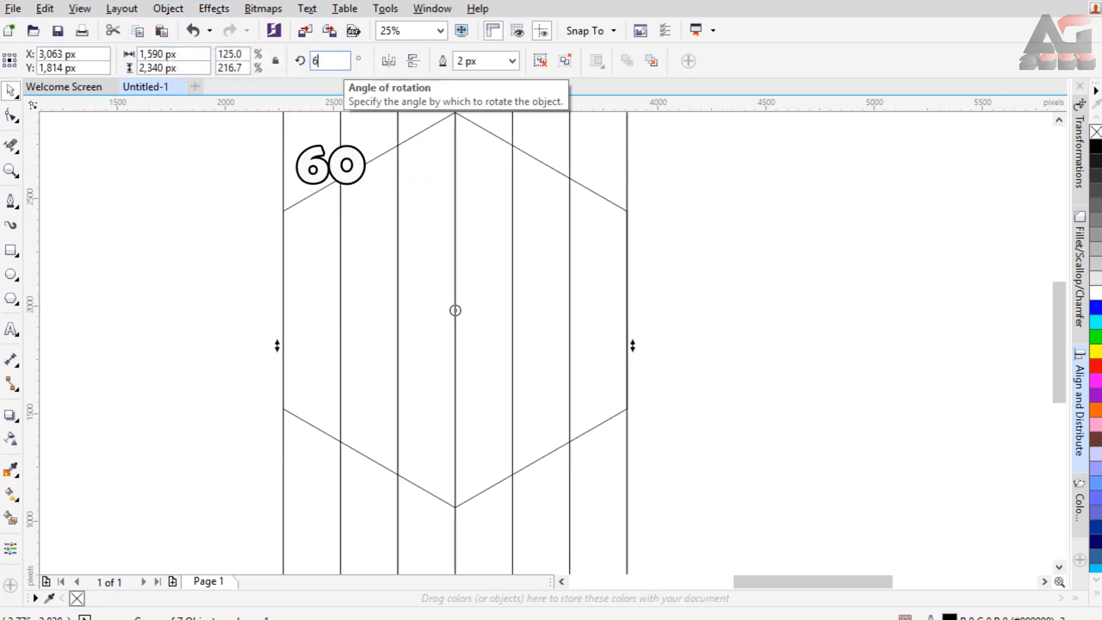
pyautogui.press('Return')
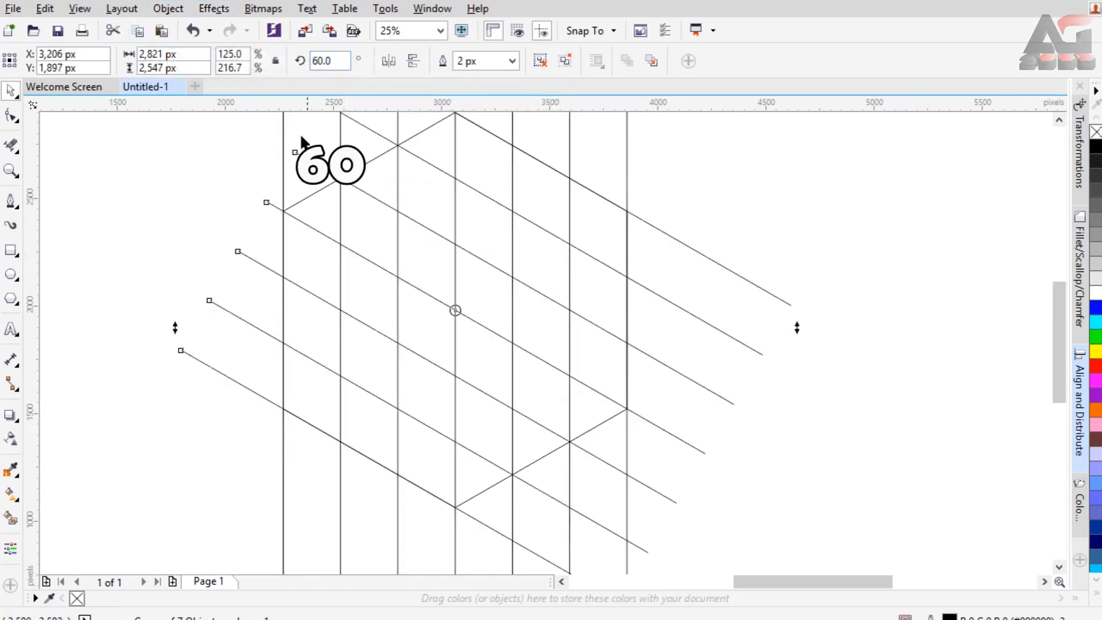
# Paste another copy of the line group, rotate it by 120 degrees to complete the isometric grid, and deselect it.
pyautogui.click(161, 33)
pyautogui.click(333, 60)
pyautogui.write('120')
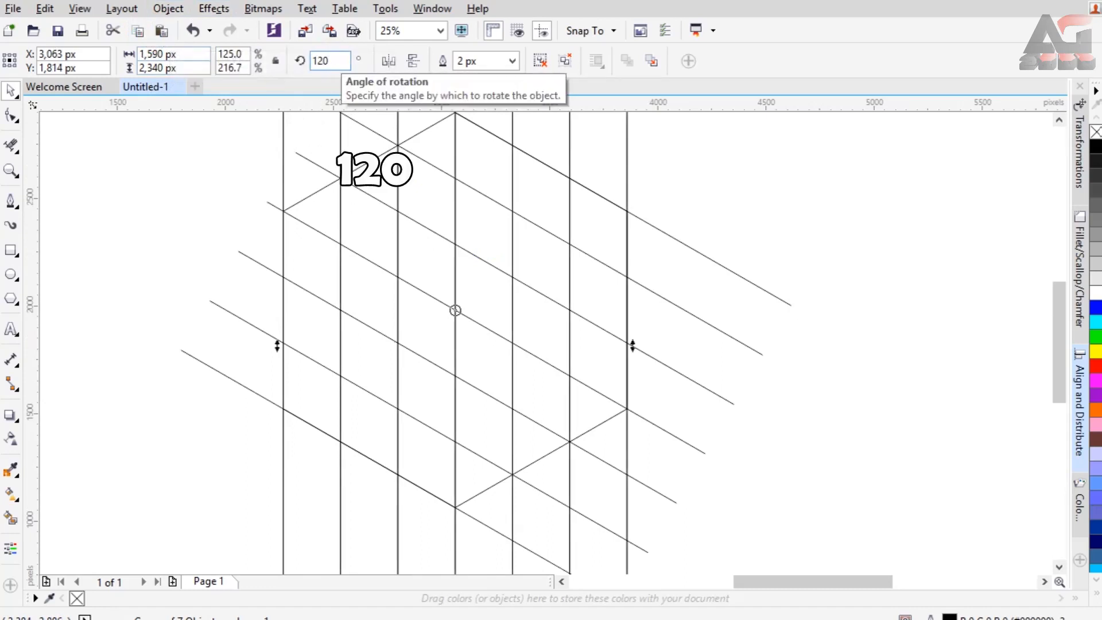
pyautogui.press('Return')
pyautogui.click(440, 30)
pyautogui.click(425, 46)
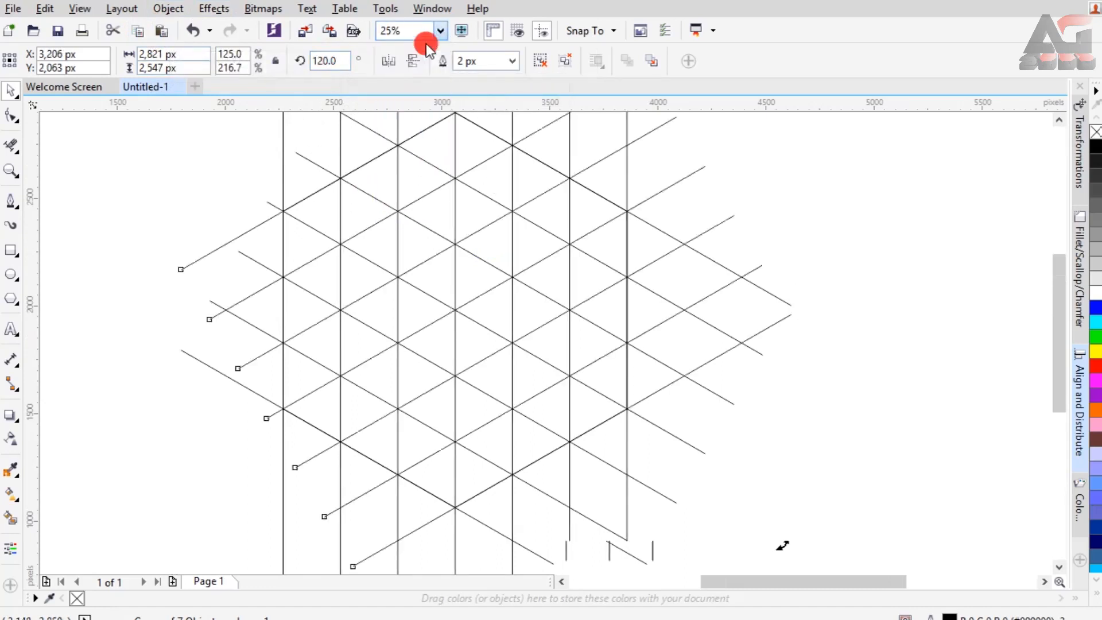
pyautogui.click(204, 254)
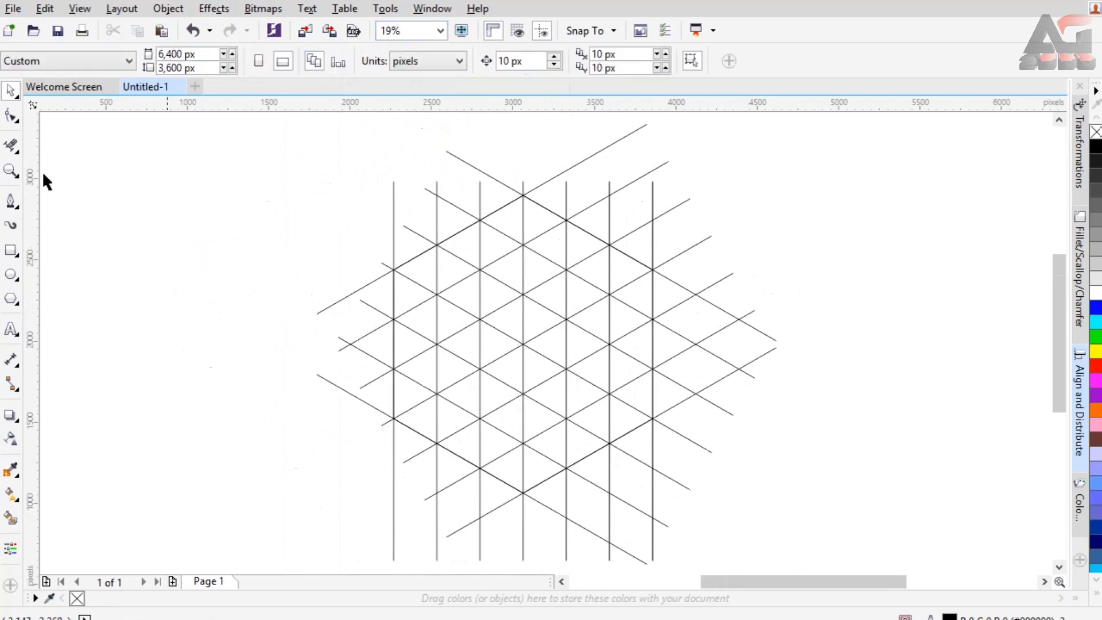
# Use Virtual Segment Delete to remove the grid segments inside the hook-shaped band forming the cube's top face.
pyautogui.click(13, 148)
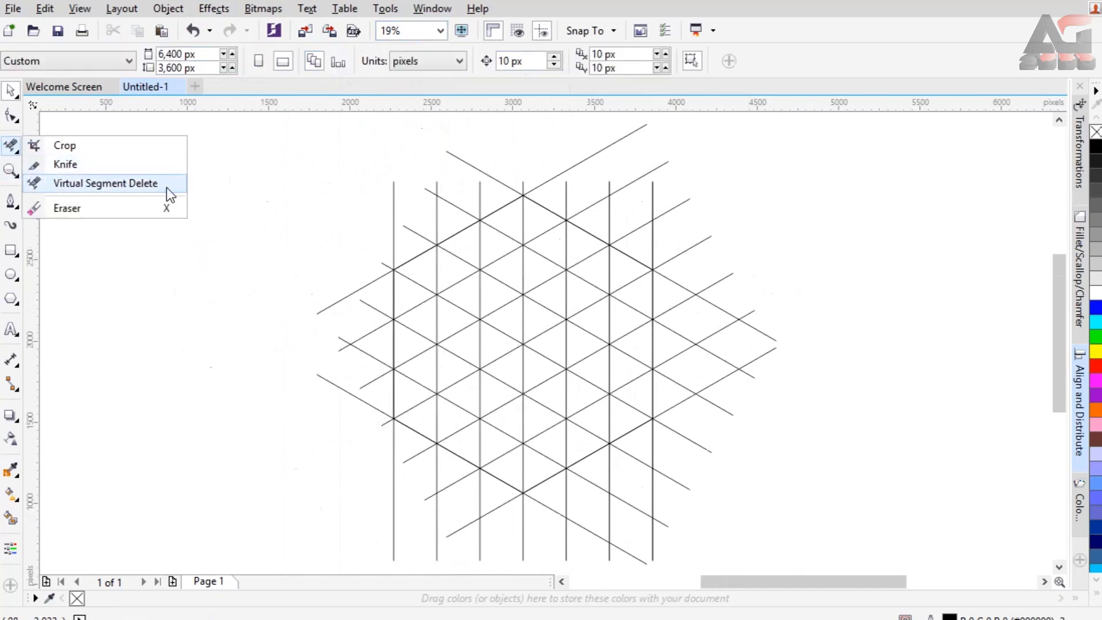
pyautogui.click(166, 184)
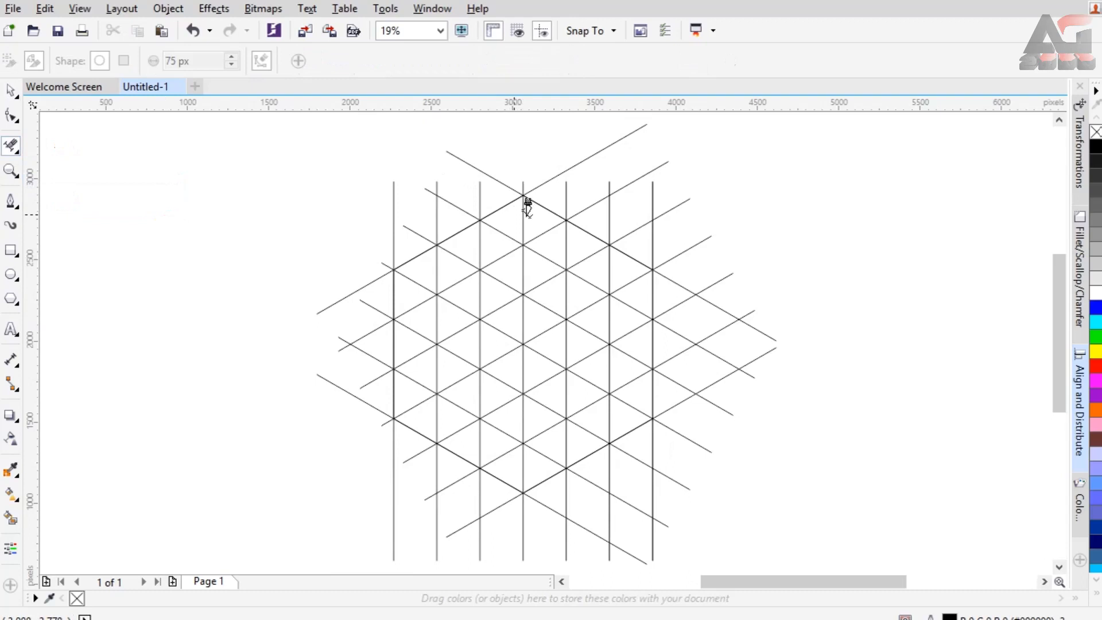
pyautogui.click(615, 263)
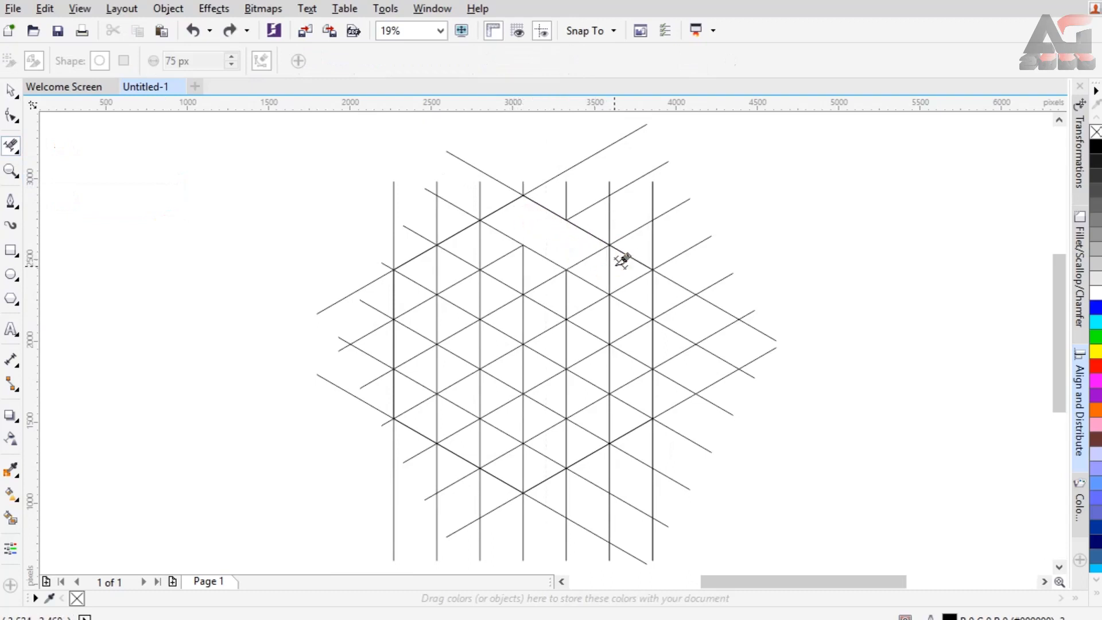
pyautogui.click(589, 283)
pyautogui.moveTo(575, 279); pyautogui.dragTo(552, 291)
pyautogui.moveTo(551, 291); pyautogui.dragTo(531, 309)
pyautogui.click(522, 315)
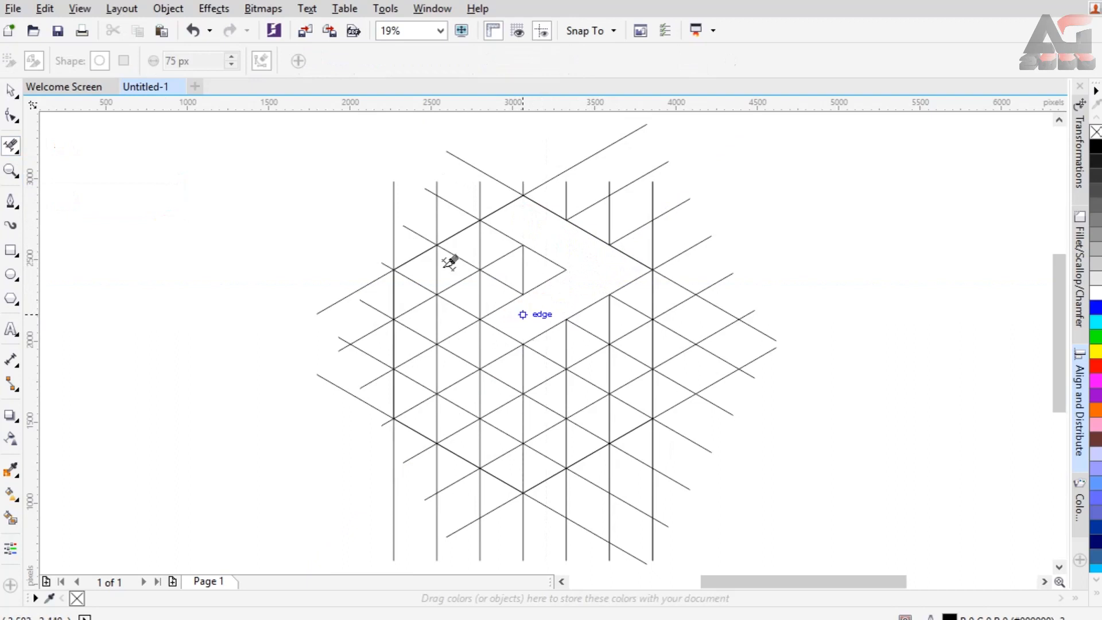
pyautogui.click(480, 243)
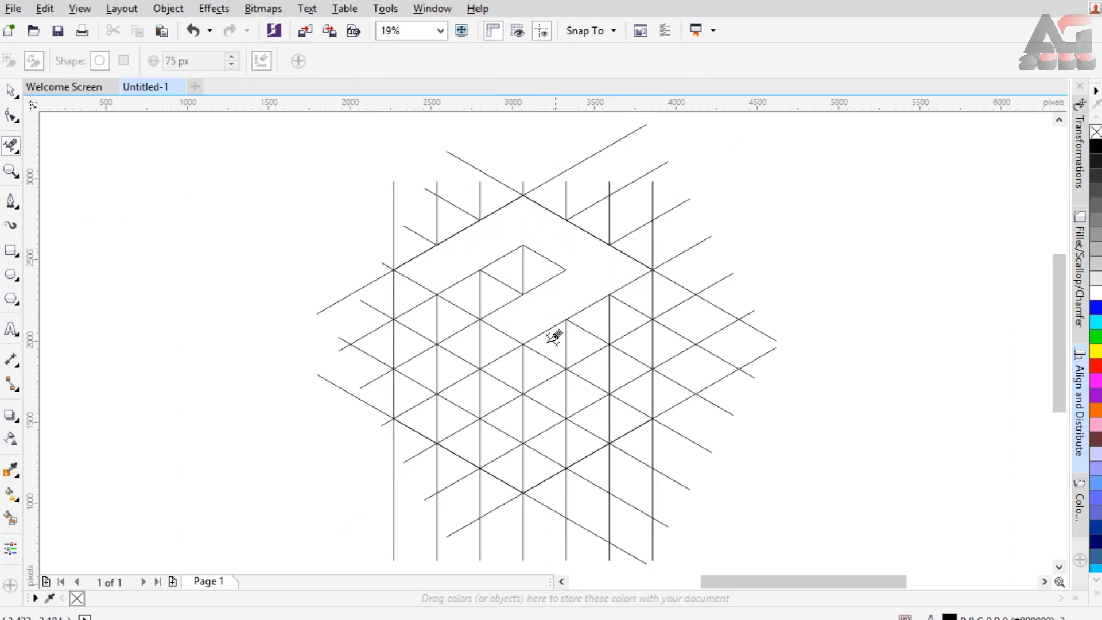
# Delete the grid segments inside the left and right faces to outline the block with its channel and right-hand notch, undoing any excess deletion.
pyautogui.moveTo(541, 384); pyautogui.dragTo(541, 456)
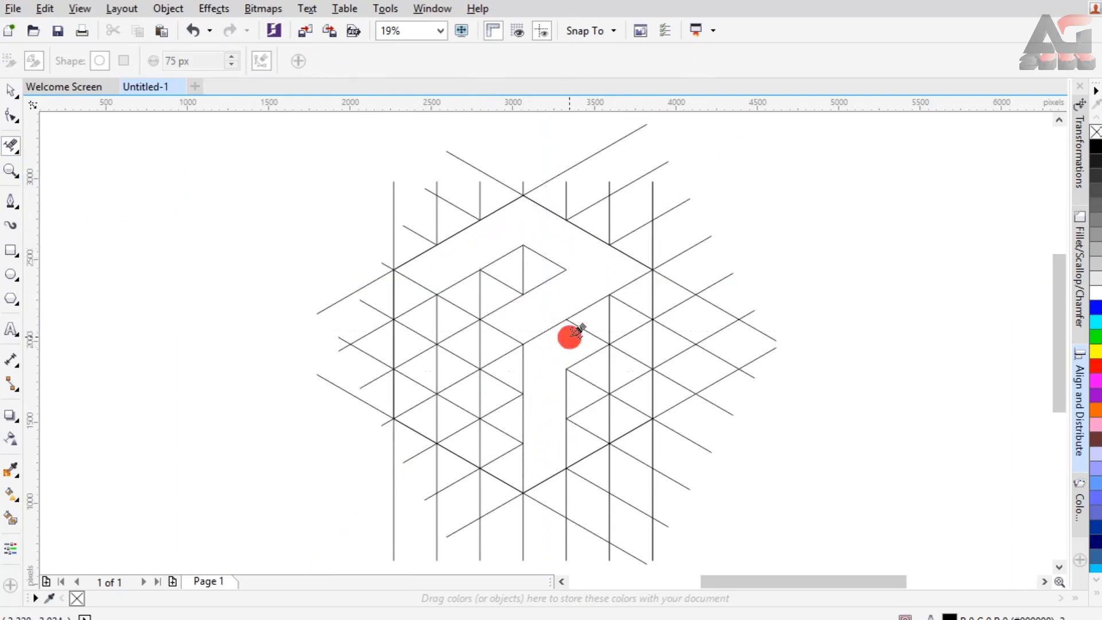
pyautogui.moveTo(507, 346); pyautogui.dragTo(509, 457)
pyautogui.moveTo(412, 396); pyautogui.dragTo(412, 397)
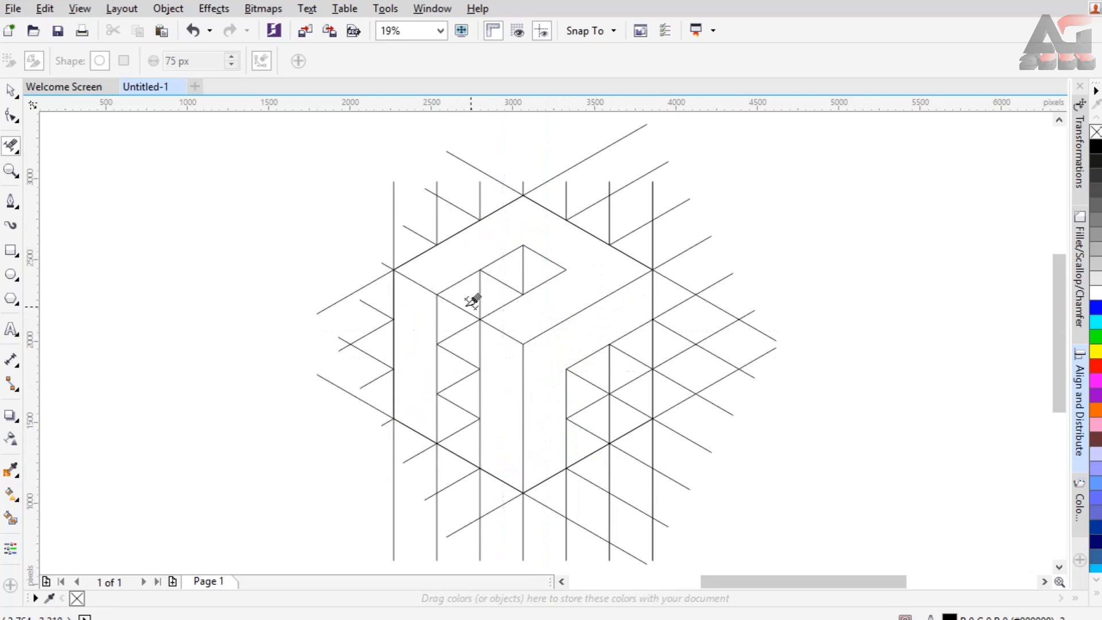
pyautogui.moveTo(459, 346); pyautogui.dragTo(460, 397)
pyautogui.click(479, 278)
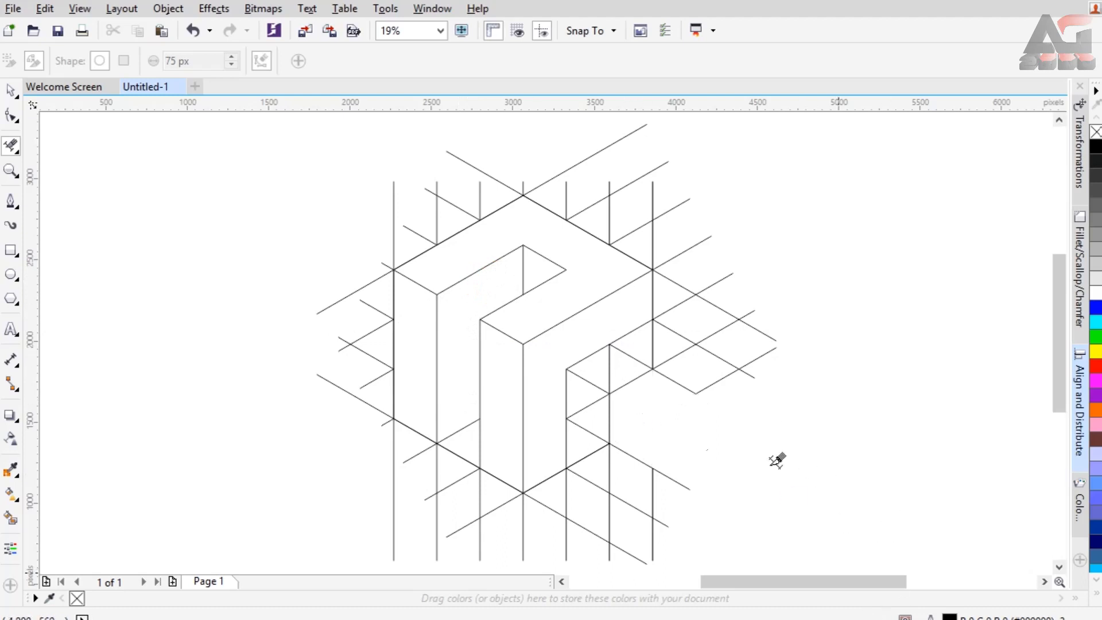
pyautogui.hotkey('ctrl', 'z')
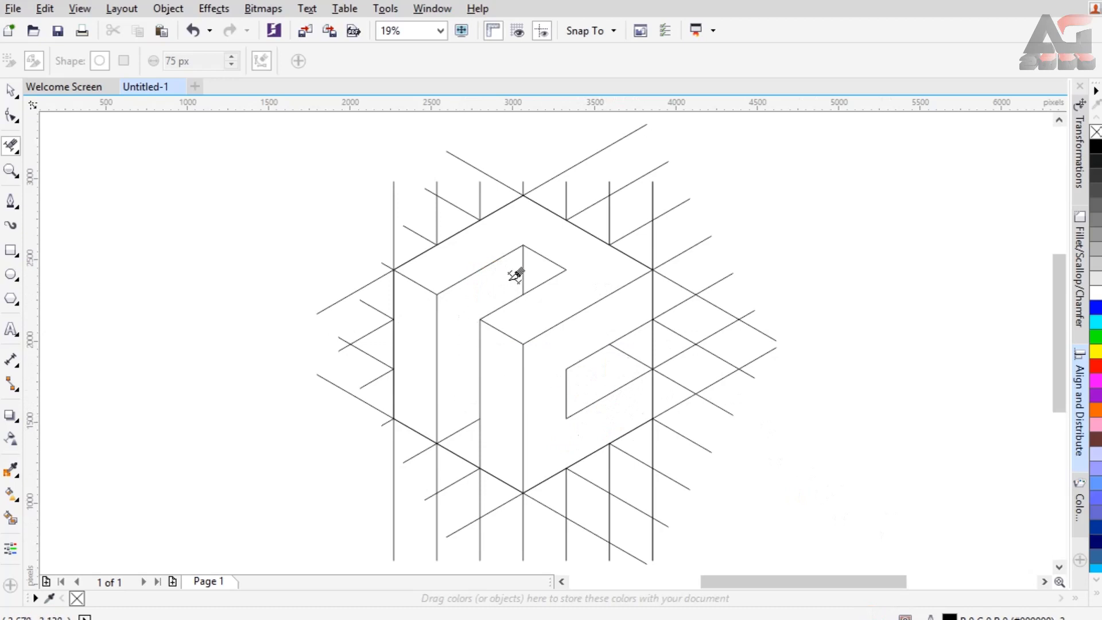
# Smart Fill the block's top, outer left and right faces in grey without outline, undoing the fill of the narrow front strip.
pyautogui.click(10, 90)
pyautogui.click(10, 520)
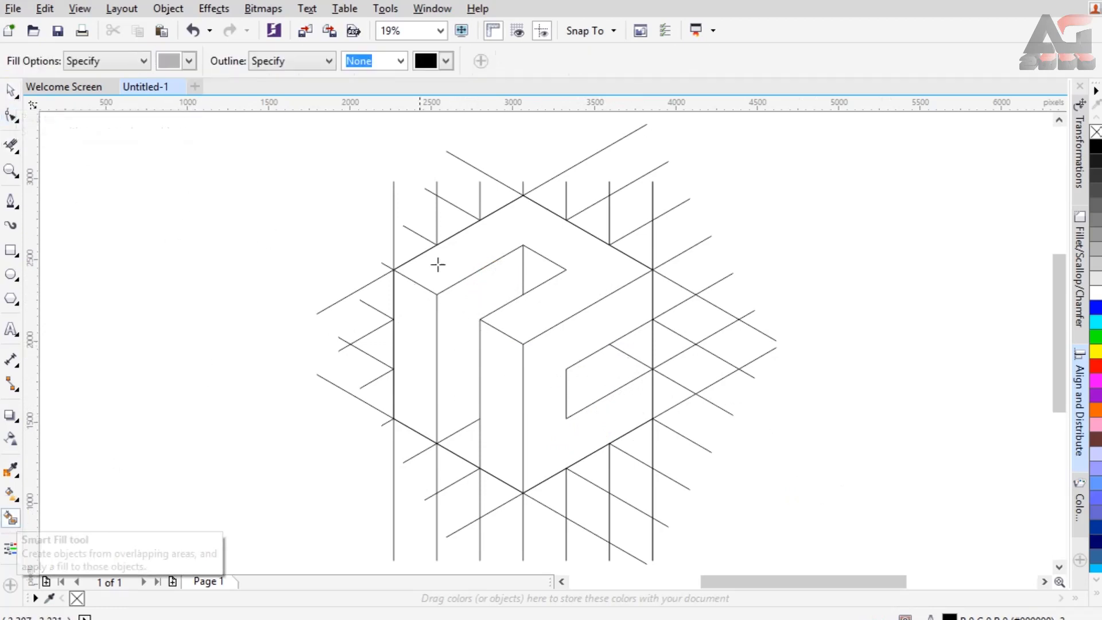
pyautogui.click(452, 252)
pyautogui.click(416, 332)
pyautogui.click(496, 354)
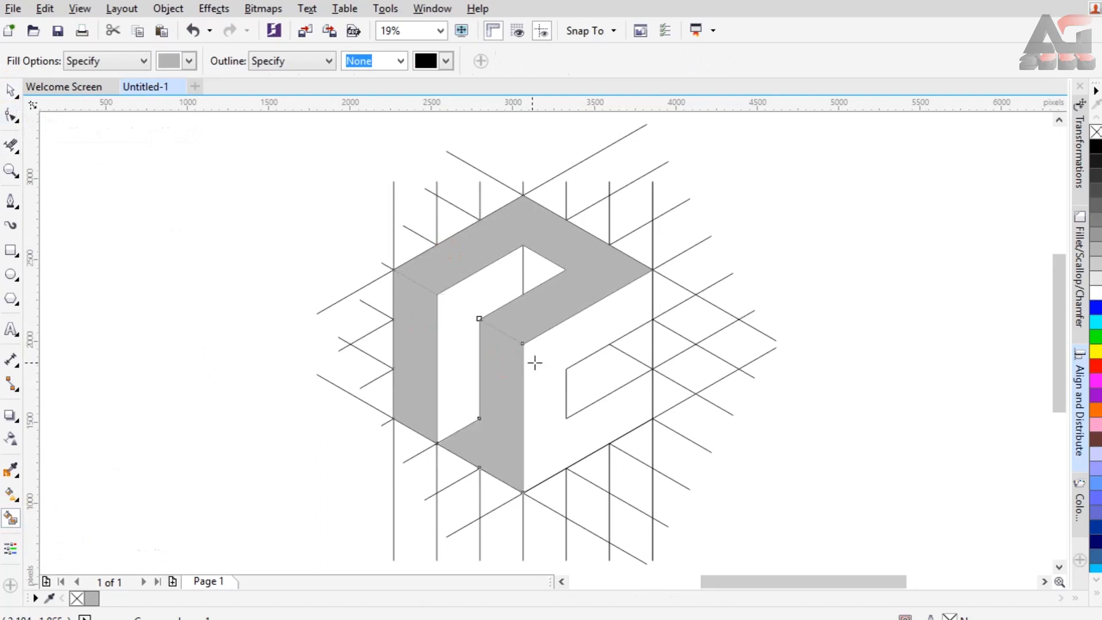
pyautogui.hotkey('ctrl', 'z')
pyautogui.click(547, 357)
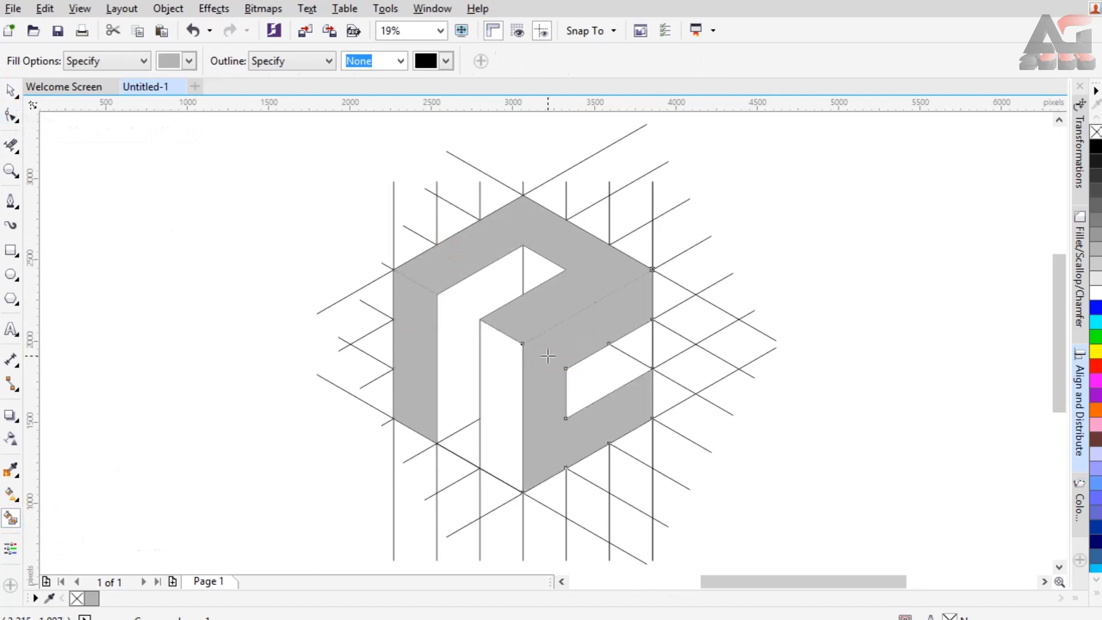
# Smart Fill the channel wall, the small inner triangle, the narrow front strip and the inside of the right notch in grey.
pyautogui.click(467, 443)
pyautogui.click(534, 261)
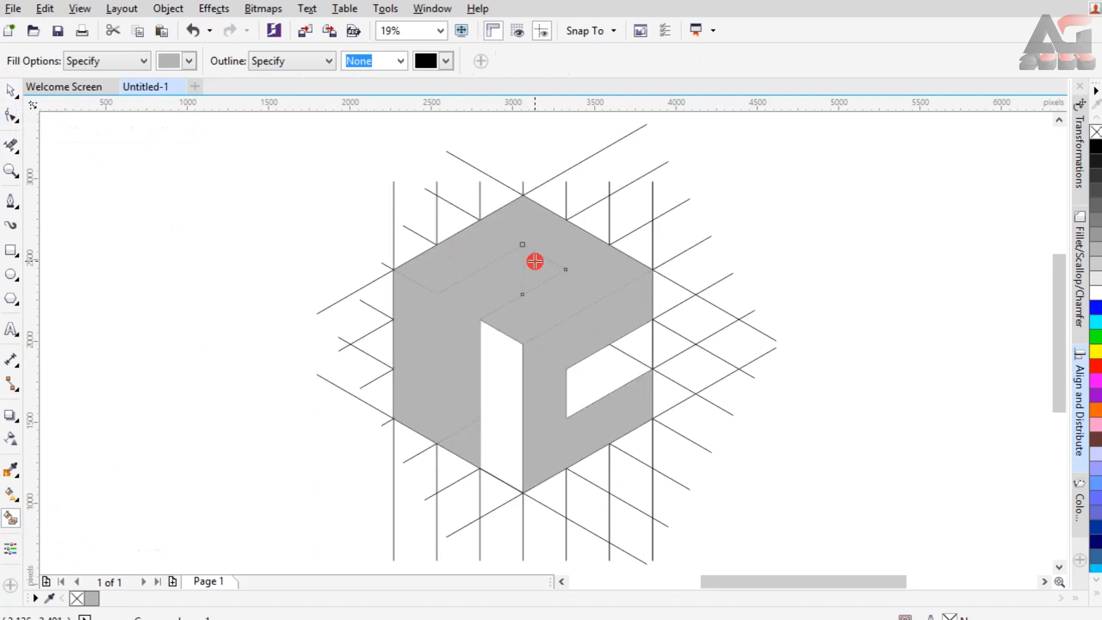
pyautogui.click(499, 379)
pyautogui.click(598, 375)
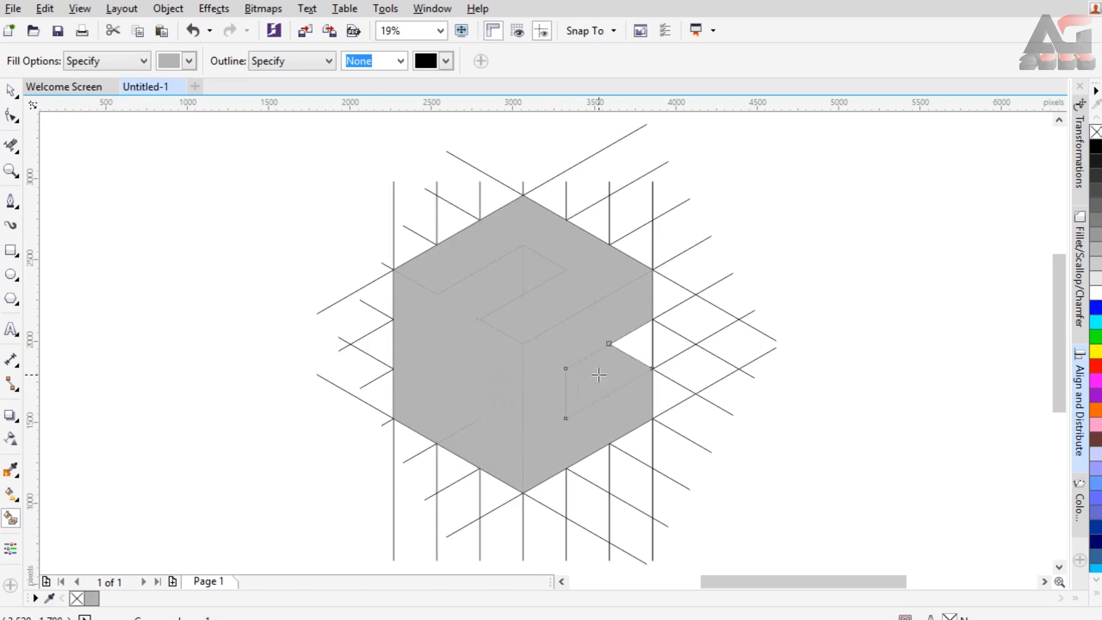
# Delete the rotated and vertical line groups and the construction hexagon, keeping only the grey filled shapes.
pyautogui.click(10, 91)
pyautogui.click(717, 329)
pyautogui.press('Delete')
pyautogui.press('Delete')
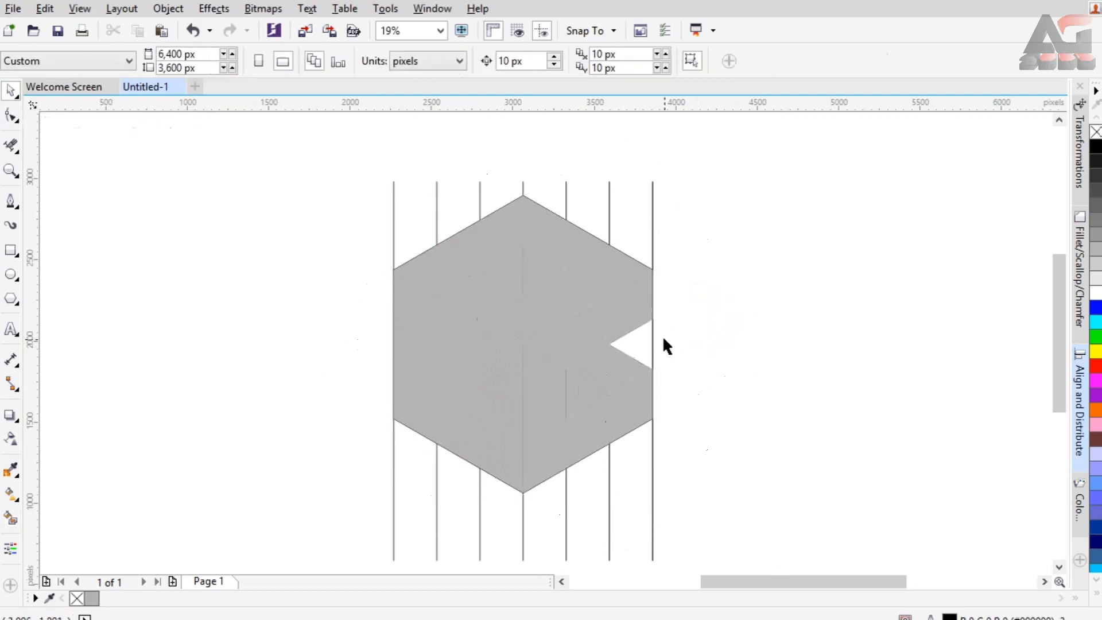
pyautogui.click(653, 342)
pyautogui.press('Delete')
pyautogui.click(652, 342)
pyautogui.press('Escape')
pyautogui.click(453, 440)
pyautogui.press('Delete')
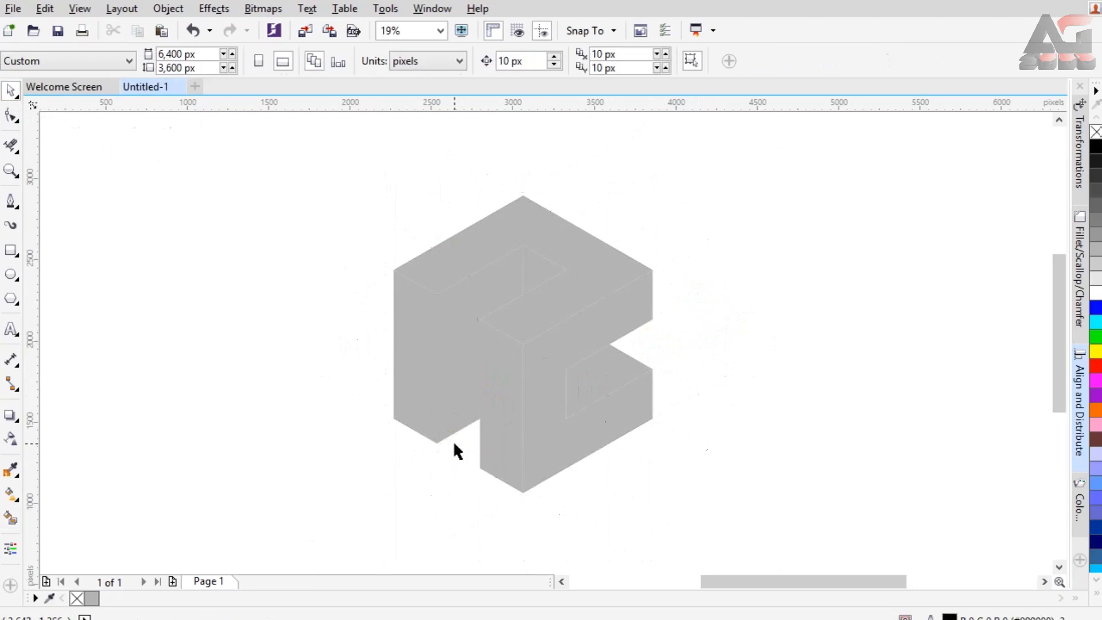
# Select all the grey faces and enlarge them together to 129.8%, clearing the selection.
pyautogui.moveTo(310, 148); pyautogui.dragTo(705, 432)
pyautogui.moveTo(337, 154)
pyautogui.mouseDown()
pyautogui.moveTo(734, 480)
pyautogui.moveTo(735, 510)
pyautogui.mouseUp()
pyautogui.moveTo(535, 360); pyautogui.dragTo(459, 299)
pyautogui.moveTo(582, 437); pyautogui.dragTo(711, 522)
pyautogui.press('Escape')
# Apply a vertical linear fountain fill to the top face, black at its back corner and white at its front corner.
pyautogui.click(496, 171)
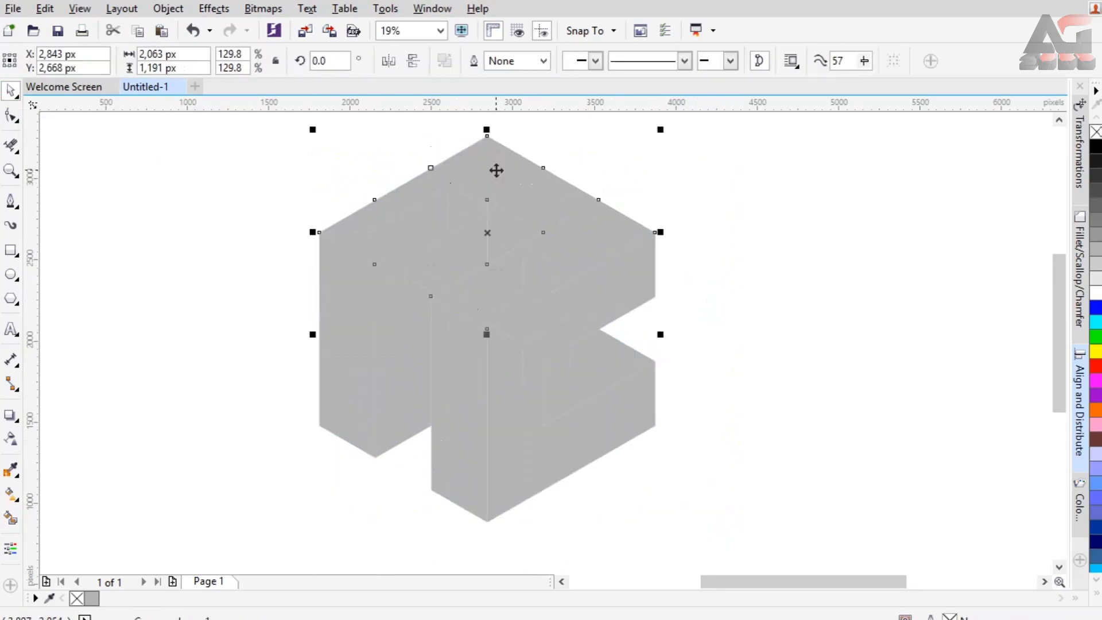
pyautogui.click(12, 514)
pyautogui.click(11, 494)
pyautogui.moveTo(481, 329); pyautogui.dragTo(492, 149)
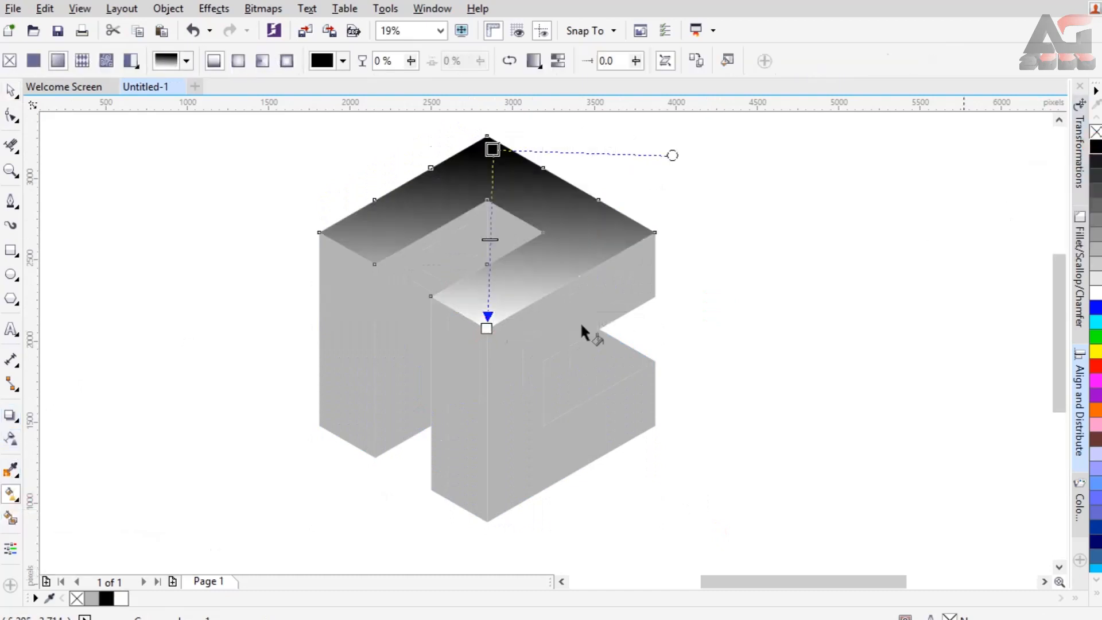
# Extend both ends of the top face's gradient beyond the back and front corners to soften the contrast.
pyautogui.click(486, 328)
pyautogui.moveTo(492, 150); pyautogui.dragTo(487, 117)
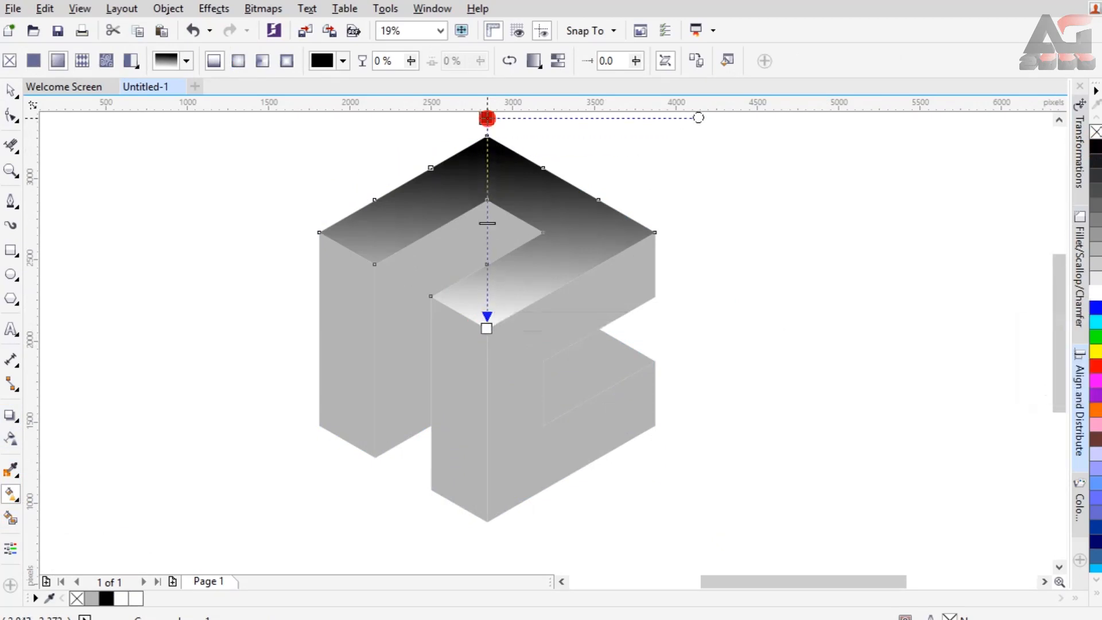
pyautogui.click(486, 327)
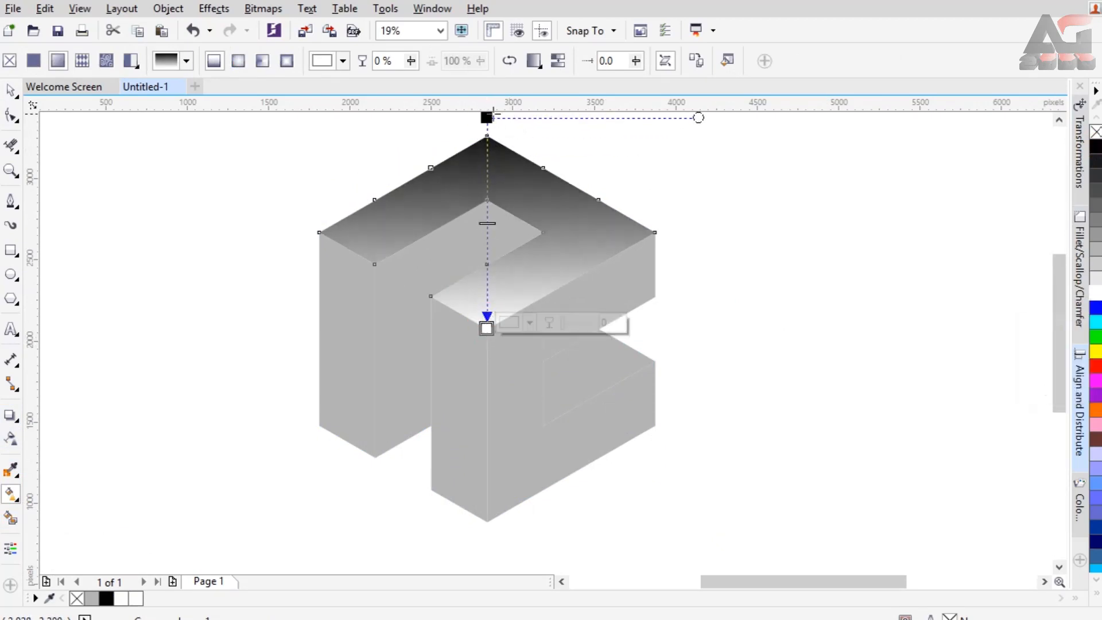
pyautogui.click(487, 116)
pyautogui.scroll(1, 494, 126)
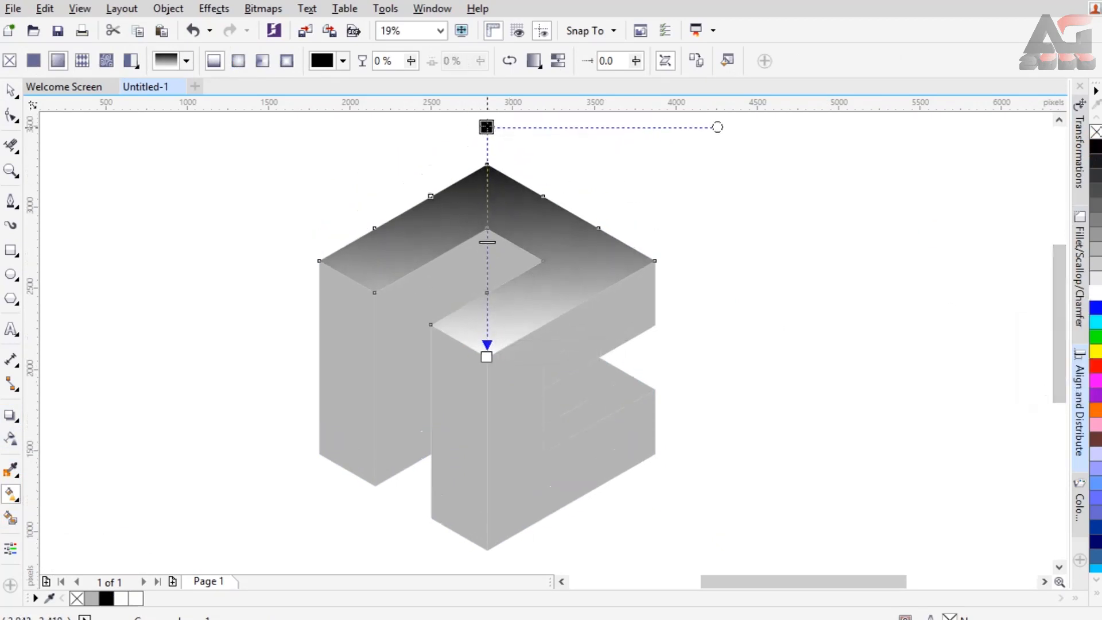
pyautogui.click(487, 357)
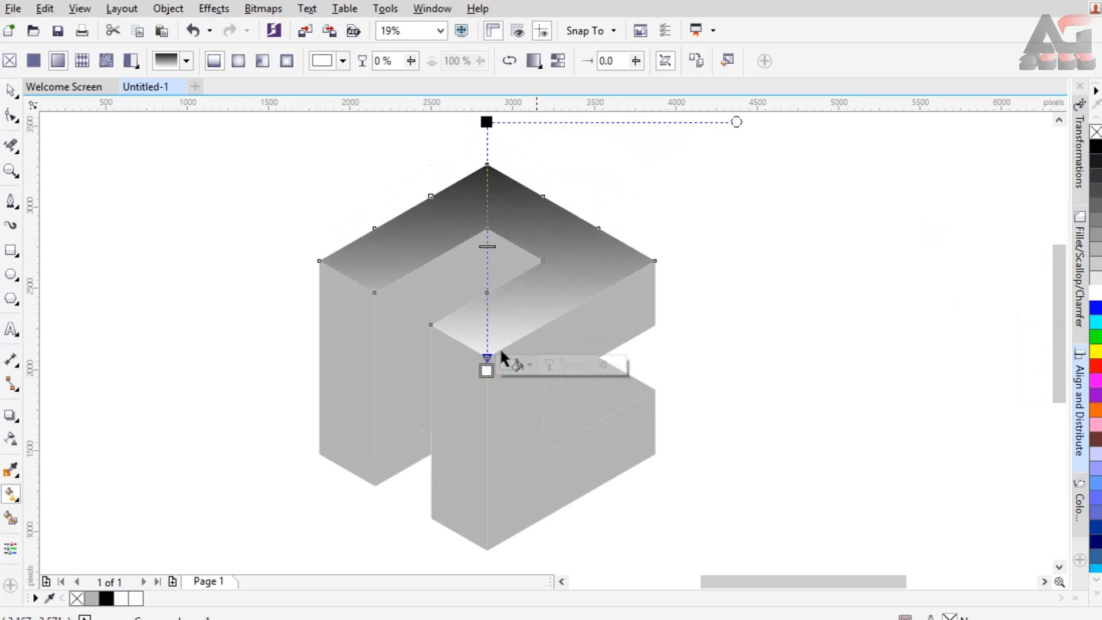
# Copy the top face's gradient to the channel wall and extend its ends, dark at the upper back and light at the bottom.
pyautogui.click(417, 306)
pyautogui.click(215, 59)
pyautogui.click(401, 225)
pyautogui.moveTo(476, 236); pyautogui.dragTo(466, 171)
pyautogui.click(386, 524)
# Copy the gradient to the outer left face and stretch it vertically, light at the top and dark at the bottom.
pyautogui.click(344, 356)
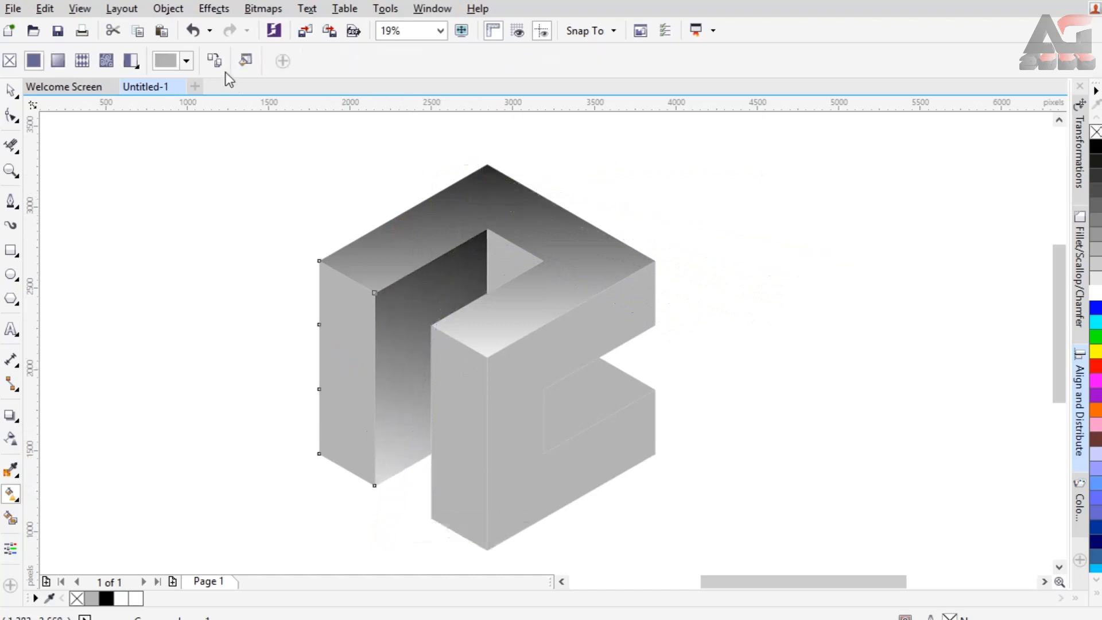
pyautogui.click(363, 251)
pyautogui.moveTo(330, 462); pyautogui.dragTo(342, 533)
pyautogui.moveTo(344, 190); pyautogui.dragTo(345, 217)
# Copy the outer left face's gradient to the small inner triangle, fit its ends, and lengthen the top face's gradient at the white end.
pyautogui.click(505, 258)
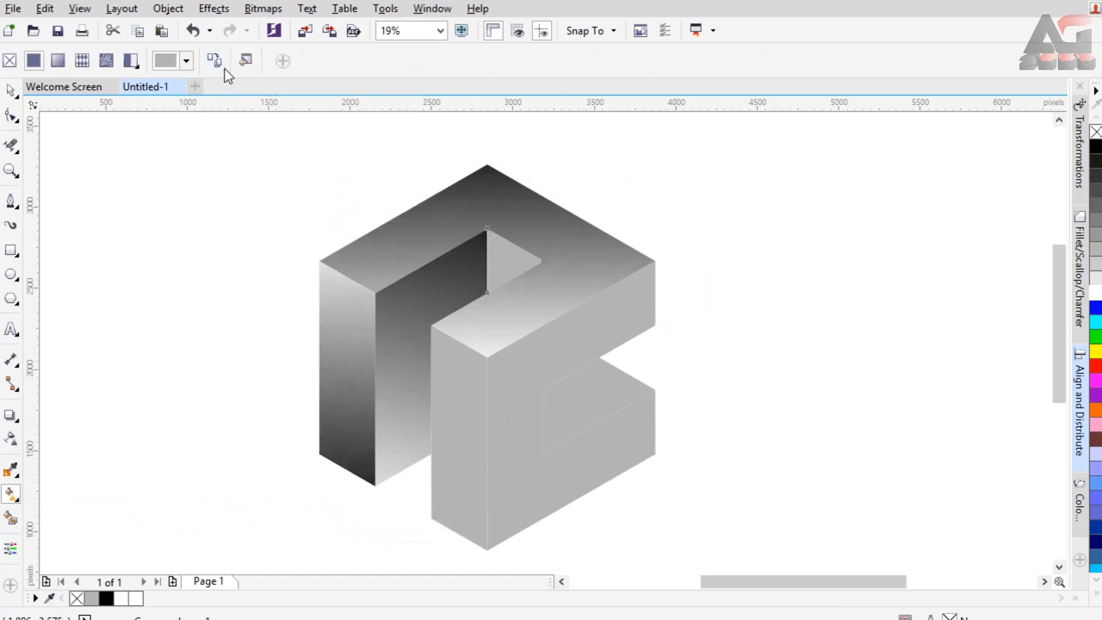
pyautogui.click(222, 67)
pyautogui.click(346, 308)
pyautogui.moveTo(510, 306); pyautogui.dragTo(510, 306)
pyautogui.moveTo(513, 216); pyautogui.dragTo(510, 204)
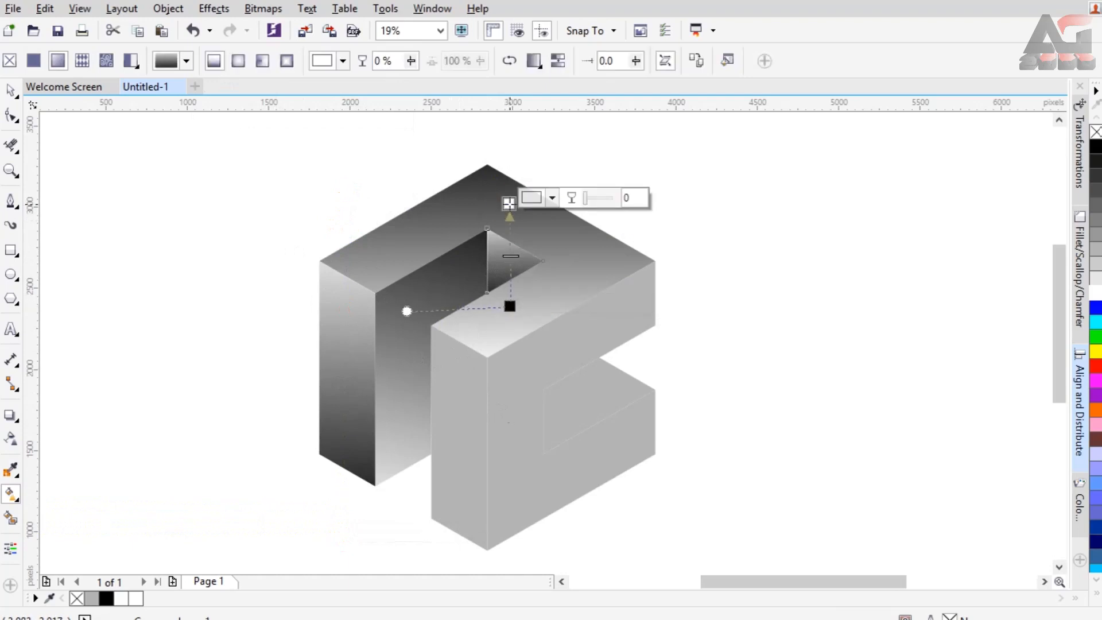
pyautogui.moveTo(510, 307); pyautogui.dragTo(511, 314)
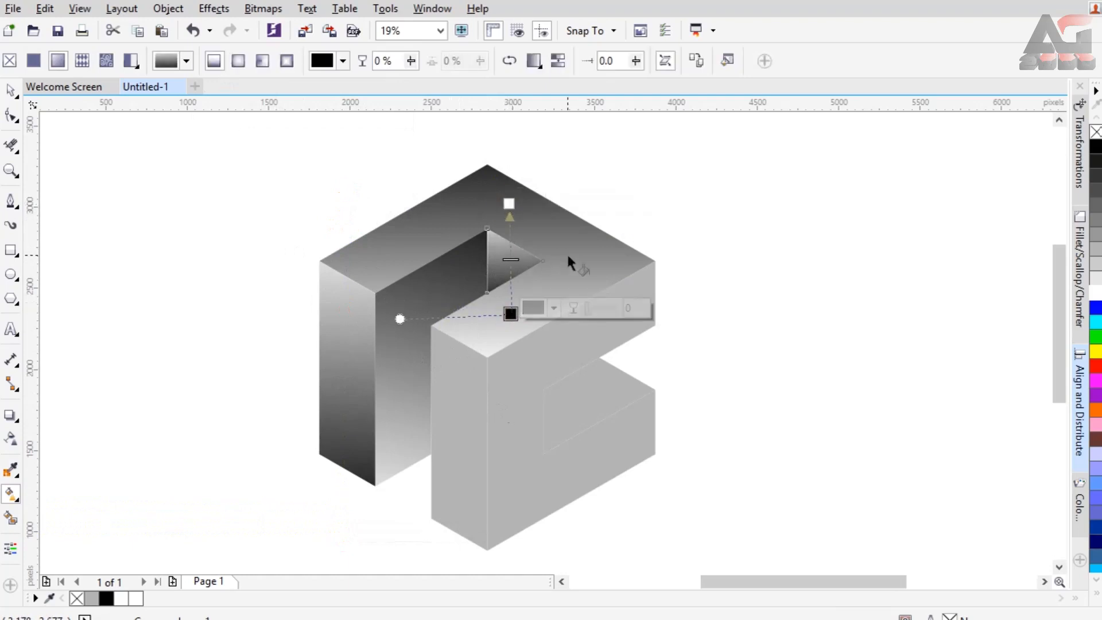
pyautogui.click(477, 329)
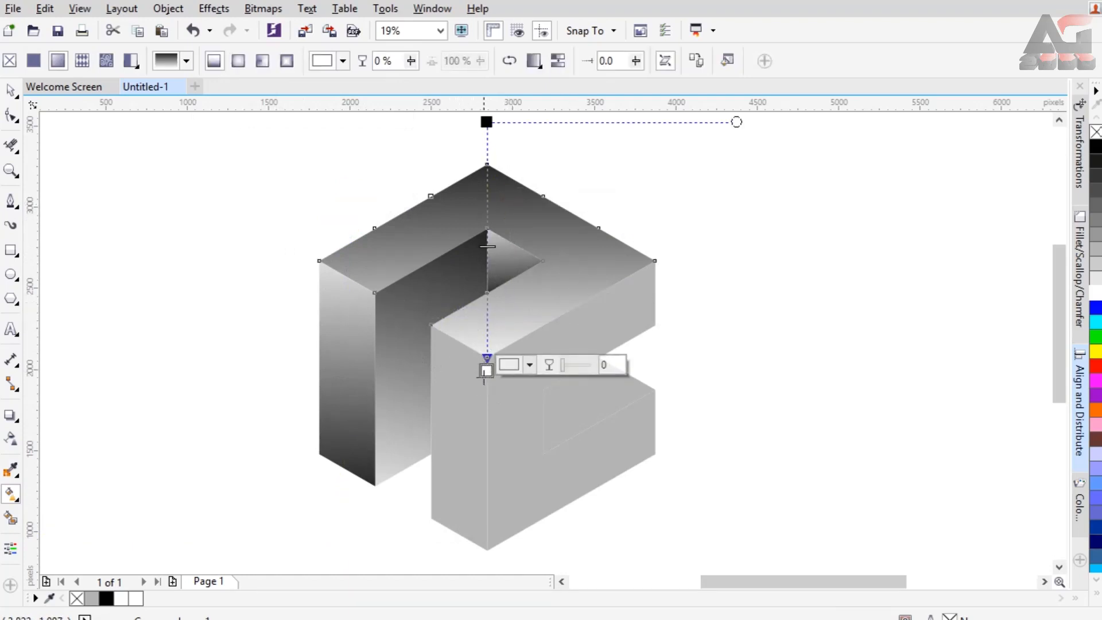
# Give the front right face a diagonal fountain fill from its upper right corner to its lower left, with the lower end cyan.
pyautogui.click(561, 351)
pyautogui.moveTo(514, 499); pyautogui.dragTo(624, 321)
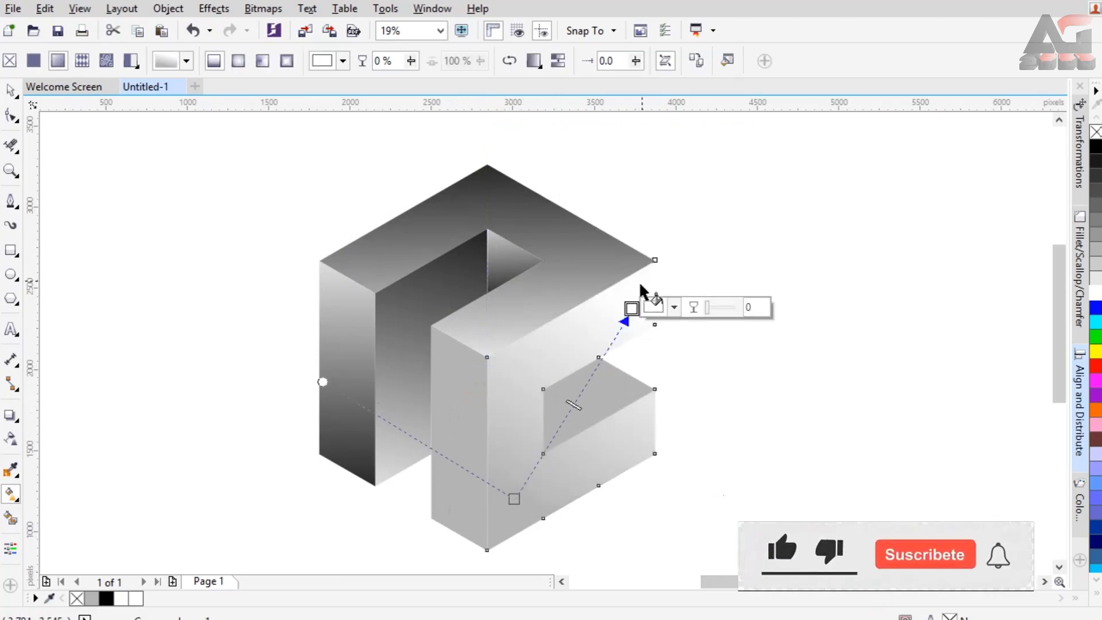
pyautogui.moveTo(641, 281); pyautogui.dragTo(518, 489)
pyautogui.click(1096, 321)
# Color the upper right end of the front right face's gradient blue and darken it to navy.
pyautogui.click(642, 281)
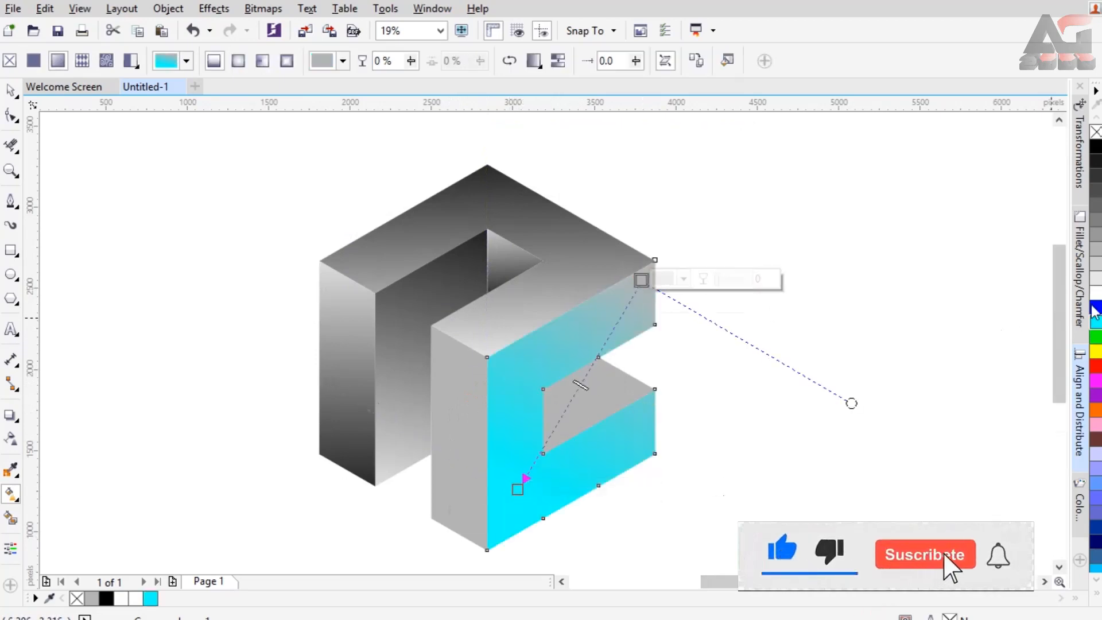
pyautogui.click(1095, 310)
pyautogui.click(683, 278)
pyautogui.click(757, 411)
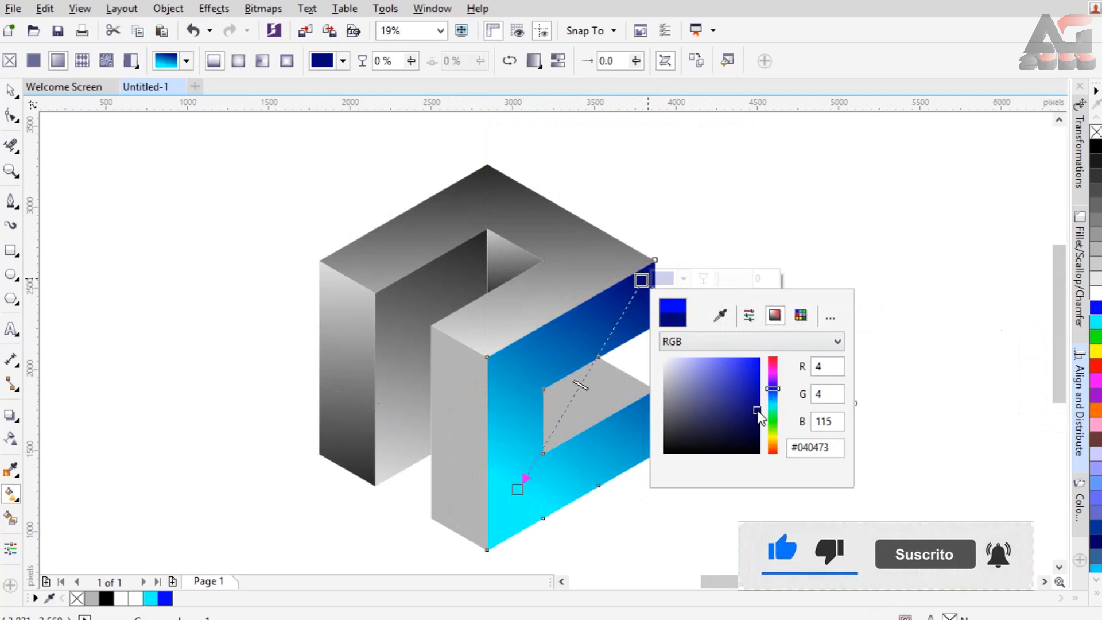
pyautogui.click(757, 419)
# Extend the cyan end of the front right face's gradient beyond the lower left corner.
pyautogui.moveTo(518, 491); pyautogui.dragTo(472, 568)
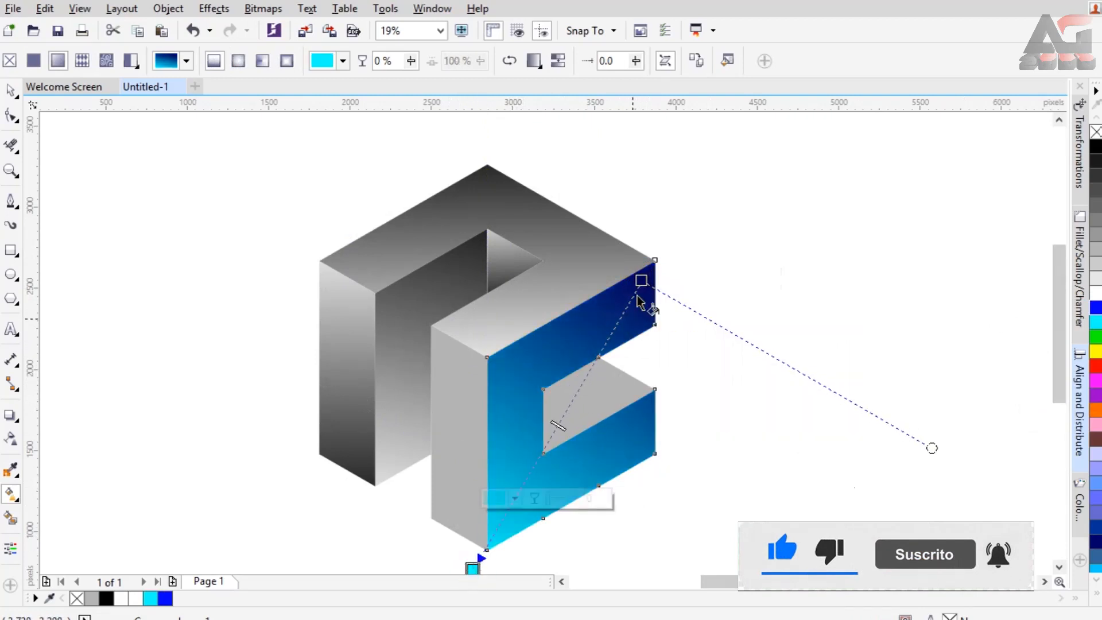
pyautogui.scroll(-2, 523, 277)
pyautogui.moveTo(496, 431); pyautogui.dragTo(492, 452)
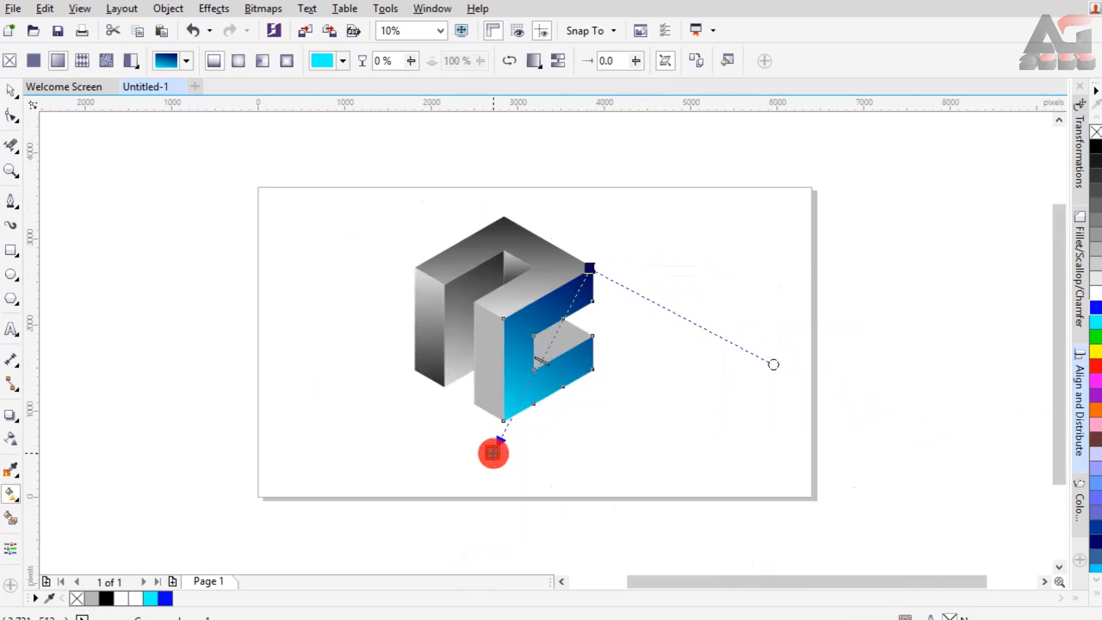
# Copy the blue gradient to the narrow front strip and stretch it vertically past both ends, cyan at the top and navy at the bottom.
pyautogui.scroll(3, 494, 340)
pyautogui.click(476, 478)
pyautogui.click(210, 63)
pyautogui.click(603, 272)
pyautogui.moveTo(479, 494); pyautogui.dragTo(478, 528)
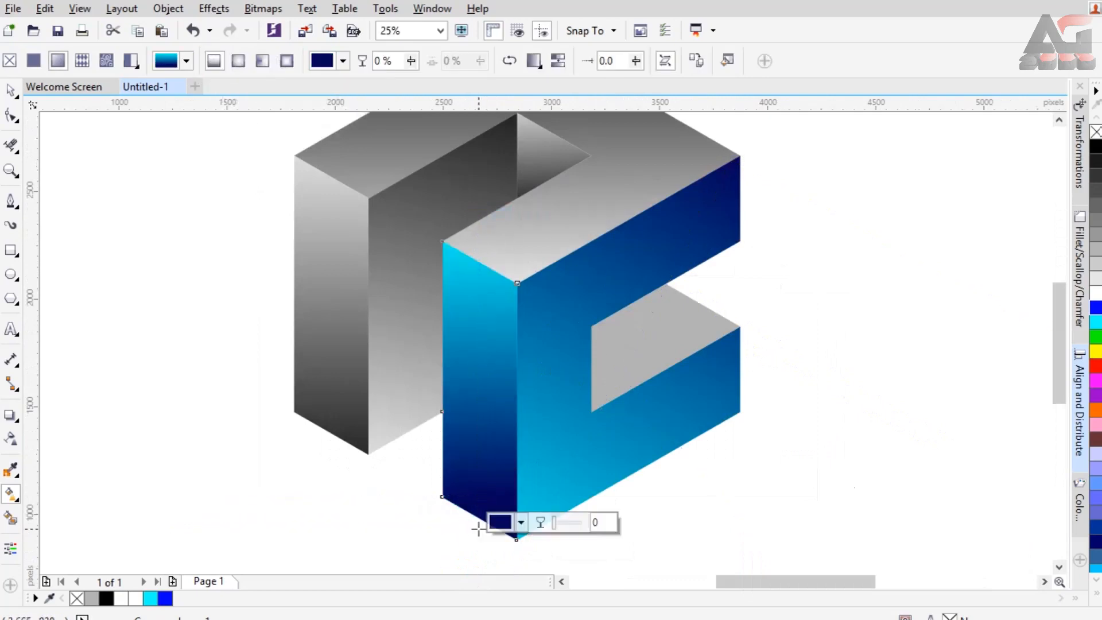
pyautogui.moveTo(479, 219); pyautogui.dragTo(476, 118)
pyautogui.click(476, 527)
# Copy the blue gradient to the inside of the right notch, navy at its inner corner and cyan beyond its outer corner.
pyautogui.click(660, 333)
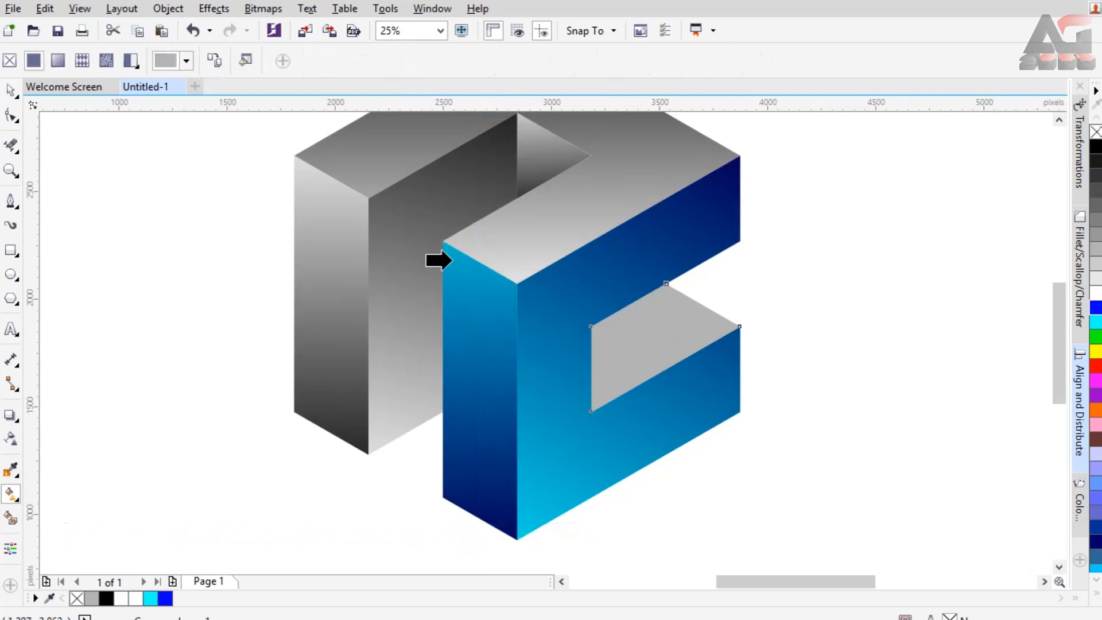
pyautogui.click(535, 326)
pyautogui.moveTo(600, 359); pyautogui.dragTo(573, 404)
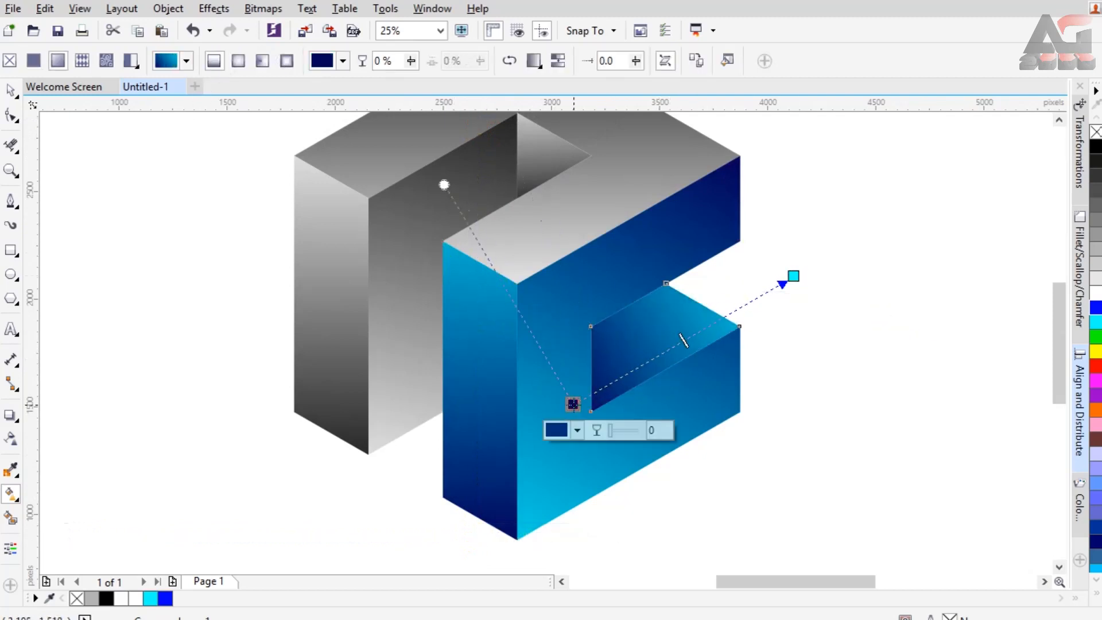
pyautogui.moveTo(793, 276); pyautogui.dragTo(829, 273)
pyautogui.moveTo(573, 404); pyautogui.dragTo(556, 411)
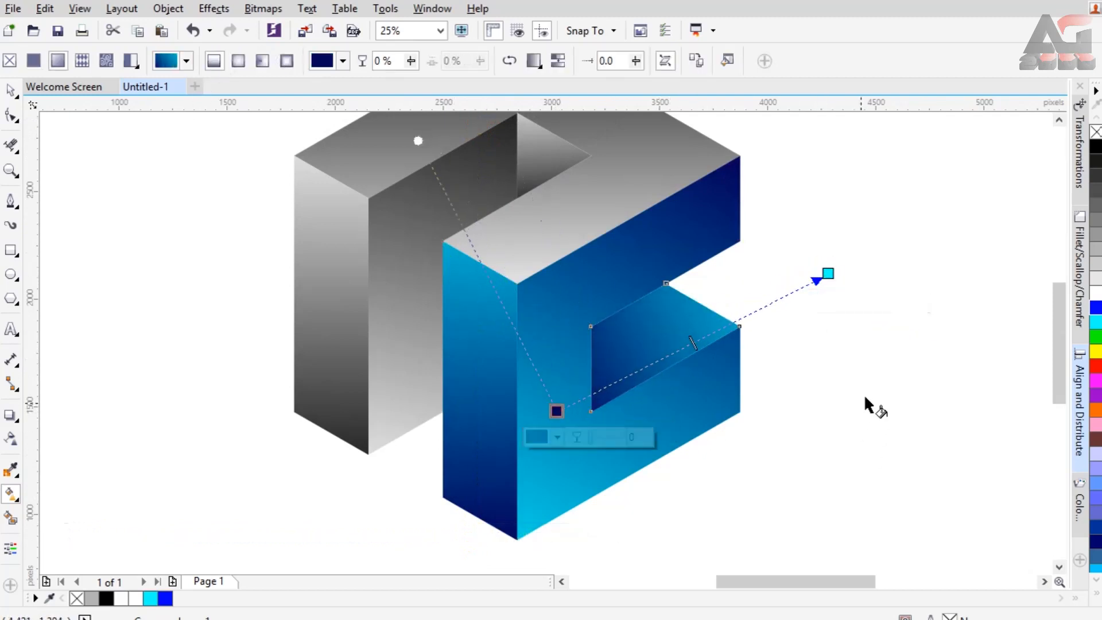
# Add a one-step inward contour of about 23 px to the front right face.
pyautogui.click(439, 31)
pyautogui.click(394, 112)
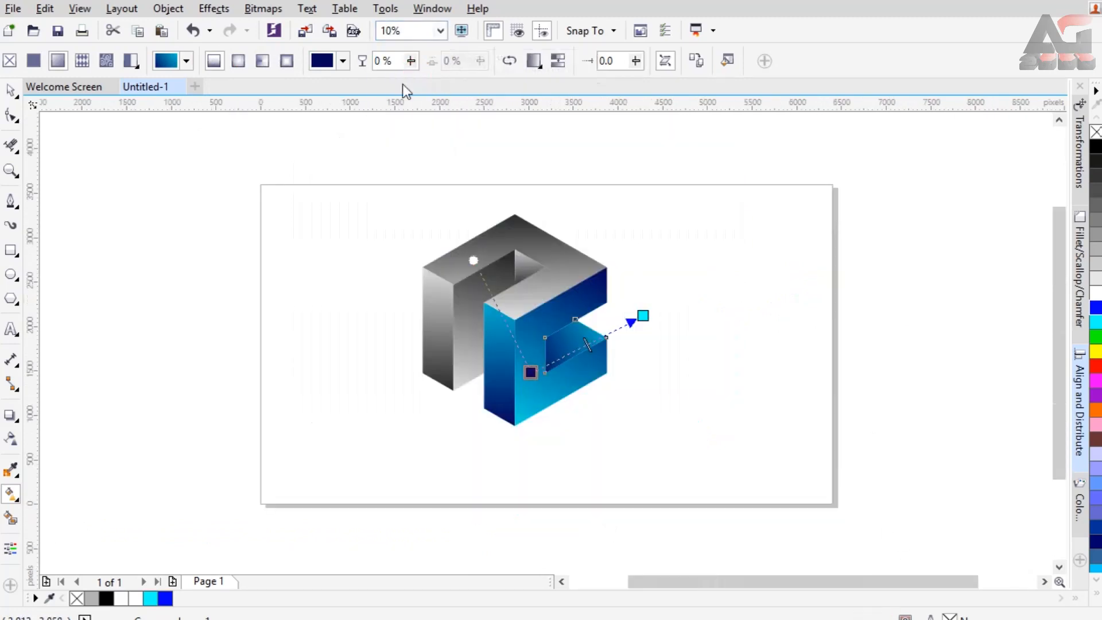
pyautogui.click(543, 287)
pyautogui.scroll(2, 554, 307)
pyautogui.click(545, 301)
pyautogui.click(9, 90)
pyautogui.click(124, 281)
pyautogui.click(525, 343)
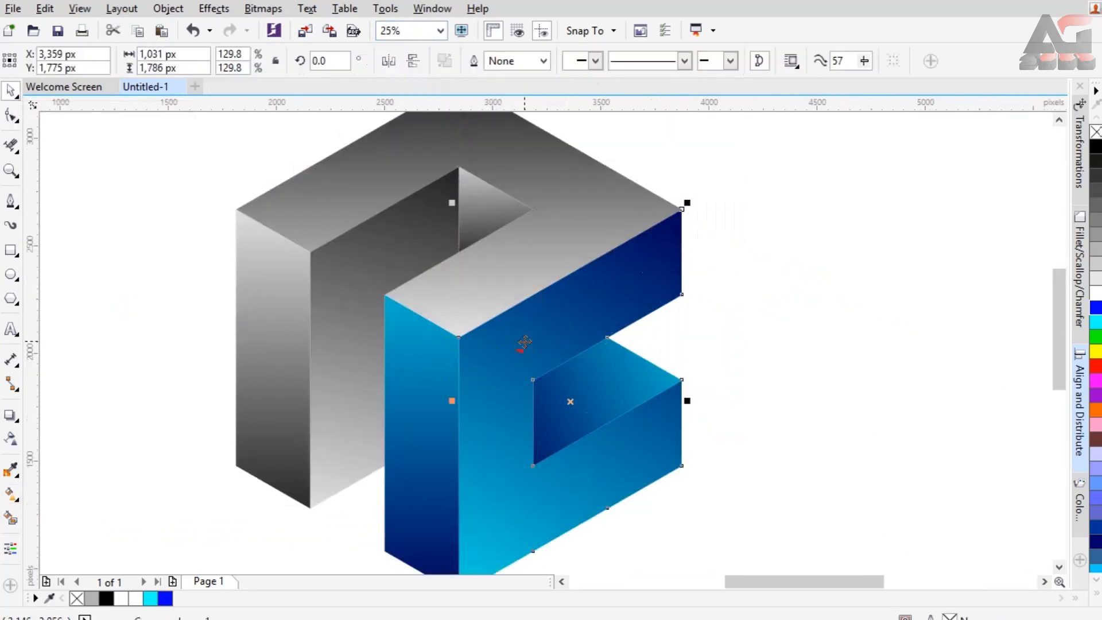
pyautogui.click(16, 420)
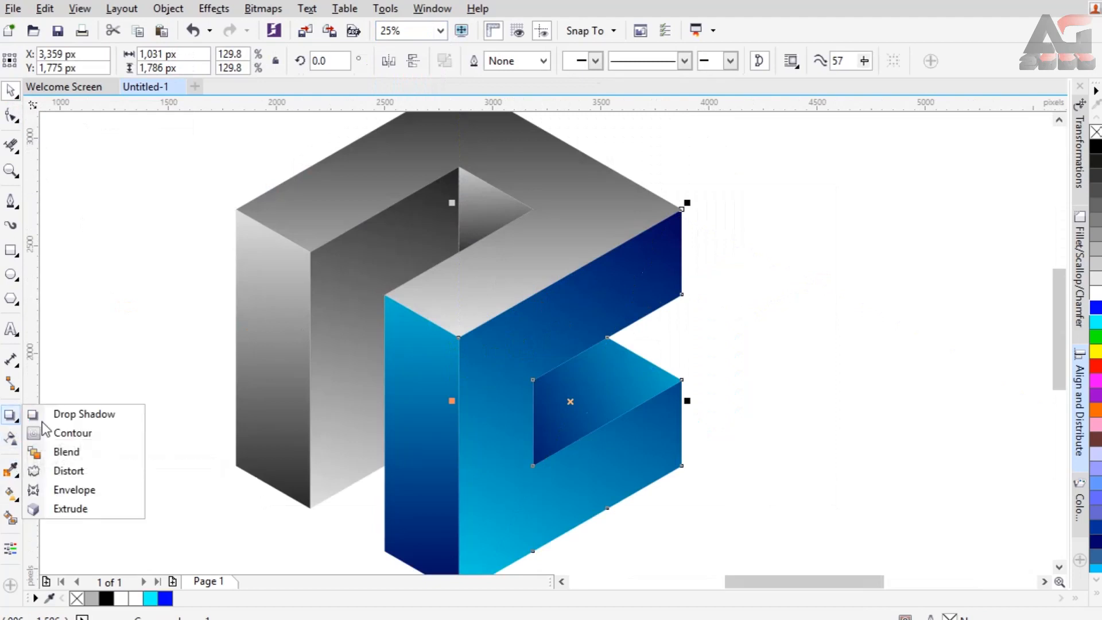
pyautogui.click(109, 431)
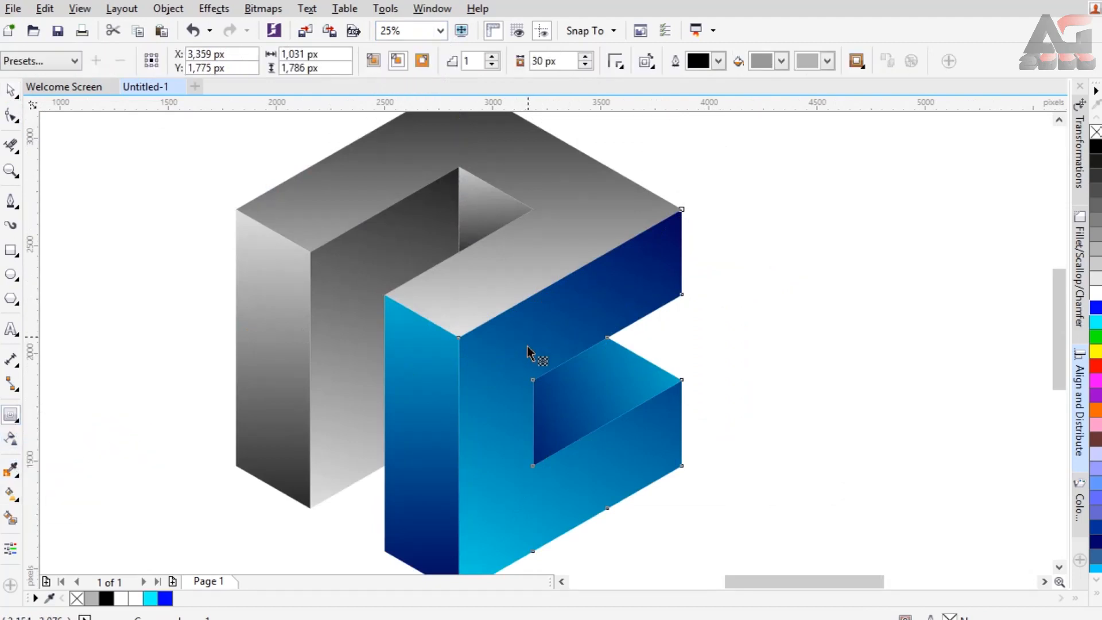
pyautogui.moveTo(460, 401)
pyautogui.mouseDown()
pyautogui.moveTo(472, 402)
pyautogui.moveTo(463, 392)
pyautogui.mouseUp()
# Add a thin one-step inward contour to the inside face of the right notch.
pyautogui.click(561, 405)
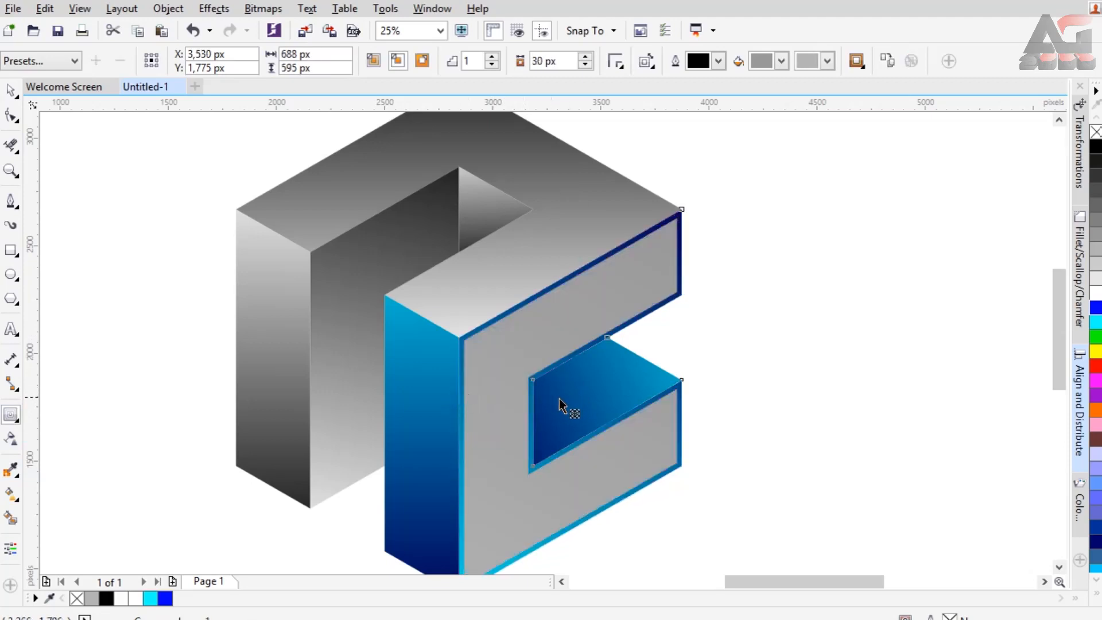
pyautogui.moveTo(554, 397); pyautogui.dragTo(508, 404)
pyautogui.scroll(2, 564, 392)
pyautogui.scroll(-1, 557, 388)
# Add thin one-step inward contours to the narrow front strip and, with a 23 px offset, to the channel wall.
pyautogui.moveTo(397, 501)
pyautogui.mouseDown()
pyautogui.moveTo(422, 493)
pyautogui.moveTo(410, 488)
pyautogui.mouseUp()
pyautogui.hotkey('ctrl', 'z')
pyautogui.moveTo(381, 439); pyautogui.dragTo(391, 464)
pyautogui.scroll(1, 396, 459)
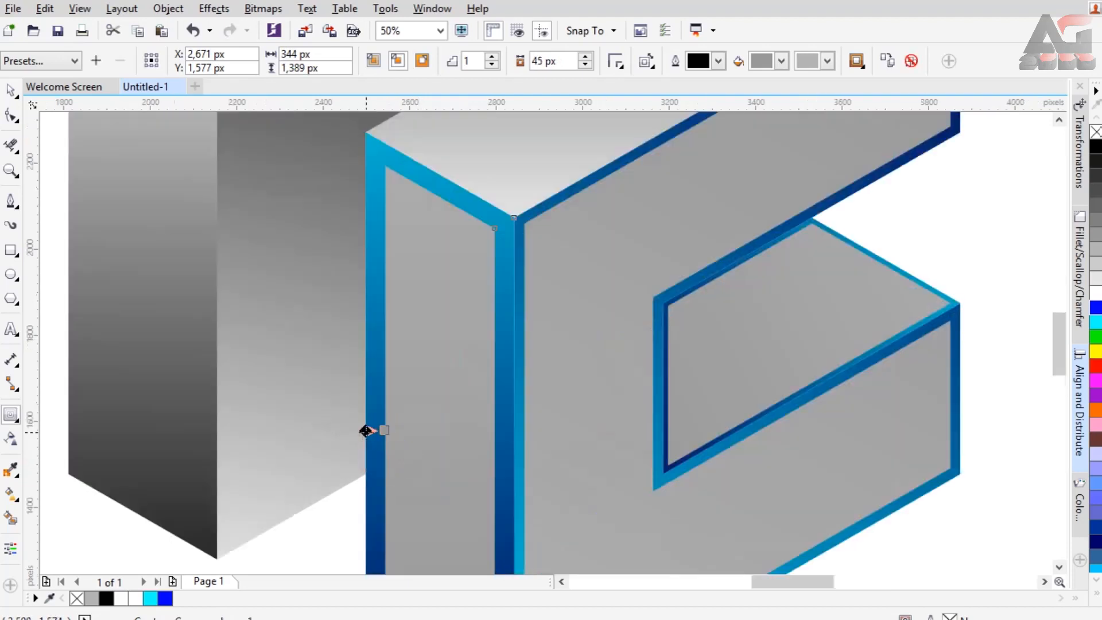
pyautogui.moveTo(385, 430); pyautogui.dragTo(373, 430)
pyautogui.scroll(-1, 456, 352)
pyautogui.moveTo(364, 230); pyautogui.dragTo(340, 229)
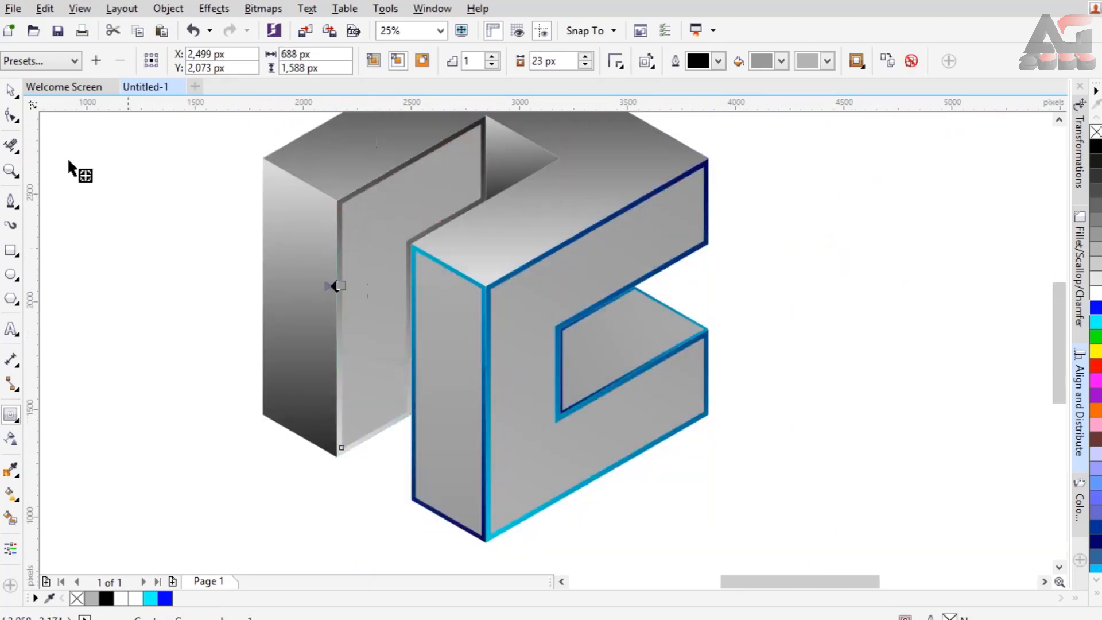
# Break the front right face's contour group apart and fill the separated inset shape white.
pyautogui.click(10, 90)
pyautogui.click(528, 319)
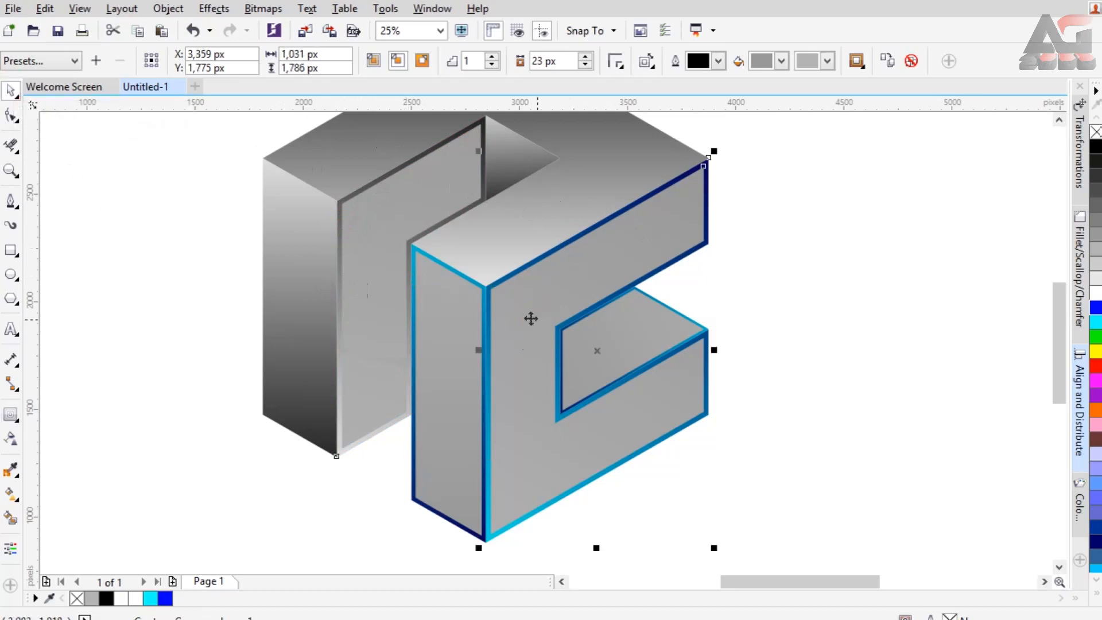
pyautogui.rightClick(533, 320)
pyautogui.click(535, 325)
pyautogui.click(1093, 293)
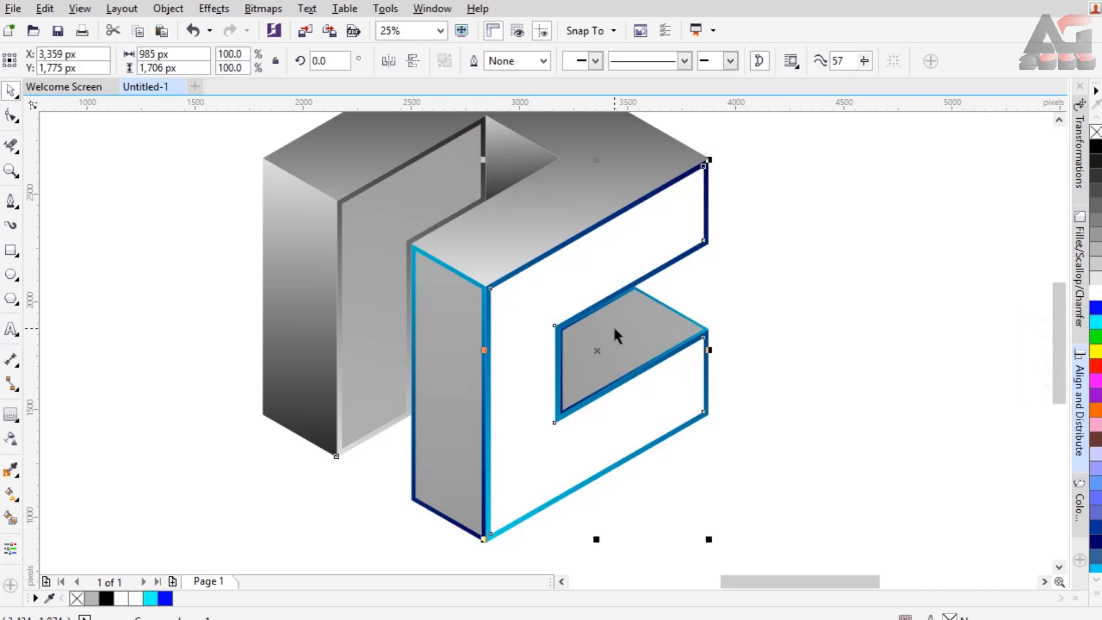
# Apply a linear transparency to the white inset, set to 44 at the lower left end and 100 at the upper right end.
pyautogui.click(11, 441)
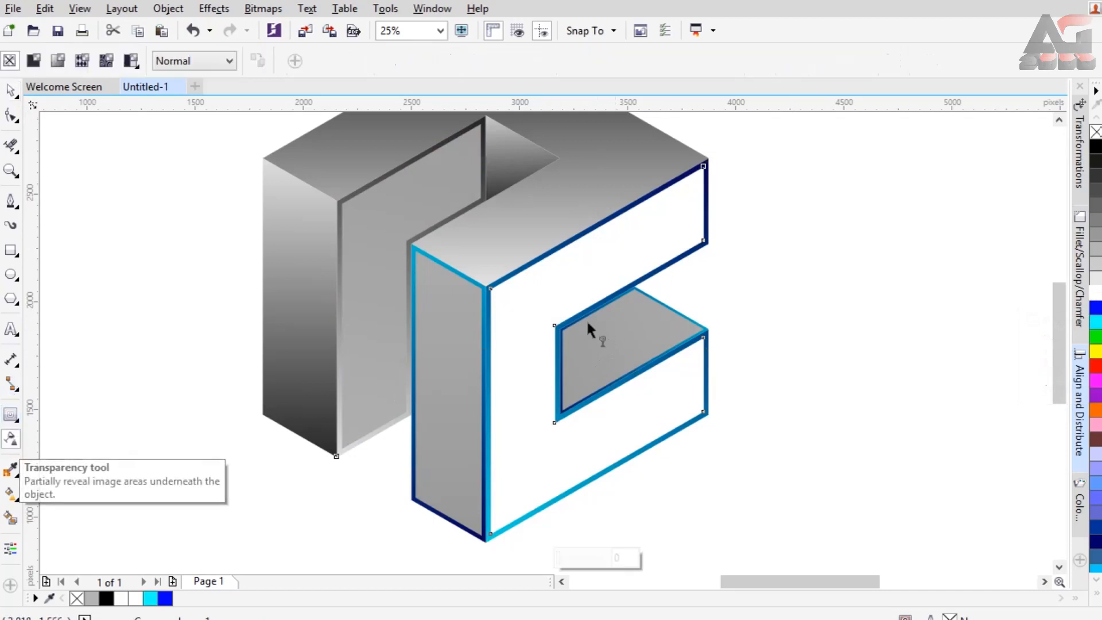
pyautogui.moveTo(532, 503); pyautogui.dragTo(632, 280)
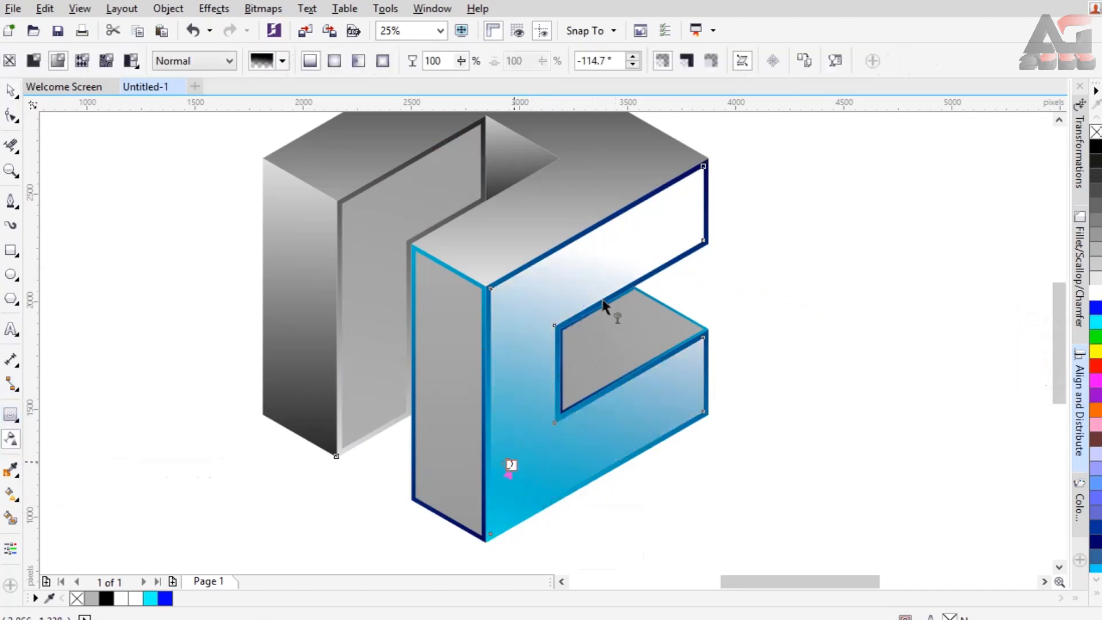
pyautogui.click(670, 196)
pyautogui.moveTo(511, 464); pyautogui.dragTo(553, 563)
pyautogui.click(546, 561)
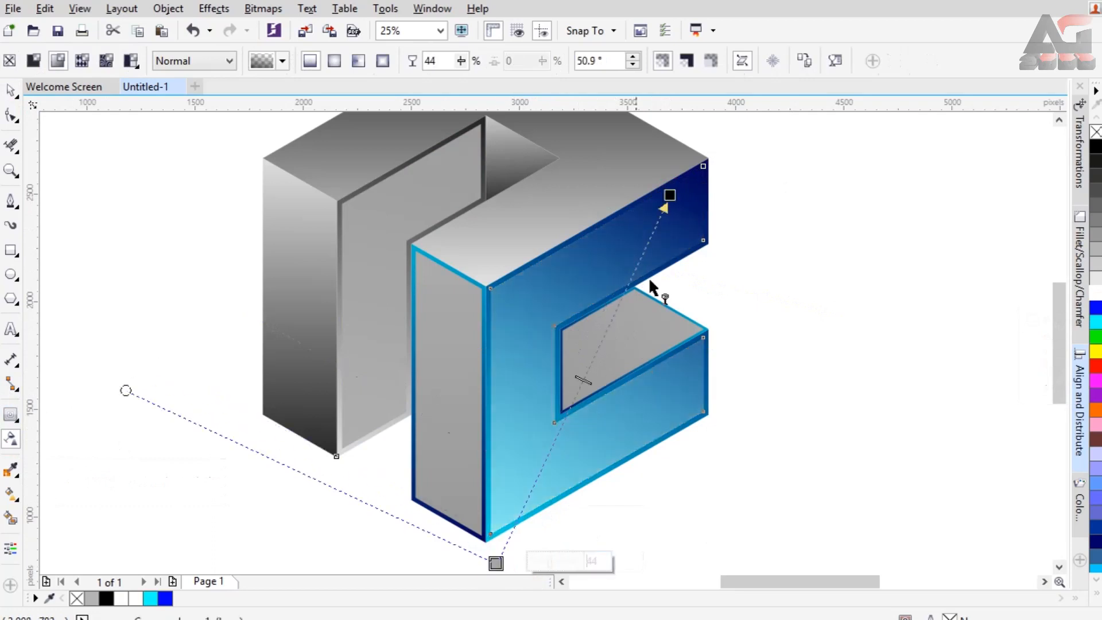
# Shift the inset's transparency ends, moving the fully clear end lower on the upper arm and the other end farther below the face.
pyautogui.moveTo(670, 195); pyautogui.dragTo(667, 216)
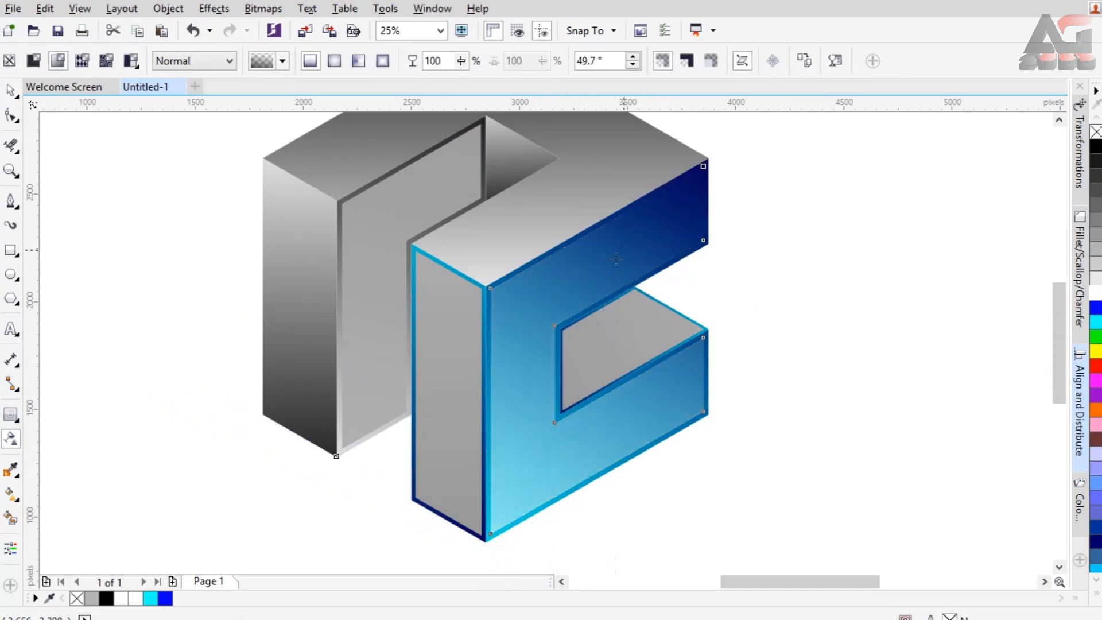
pyautogui.moveTo(617, 259); pyautogui.dragTo(602, 266)
pyautogui.moveTo(495, 563); pyautogui.dragTo(451, 574)
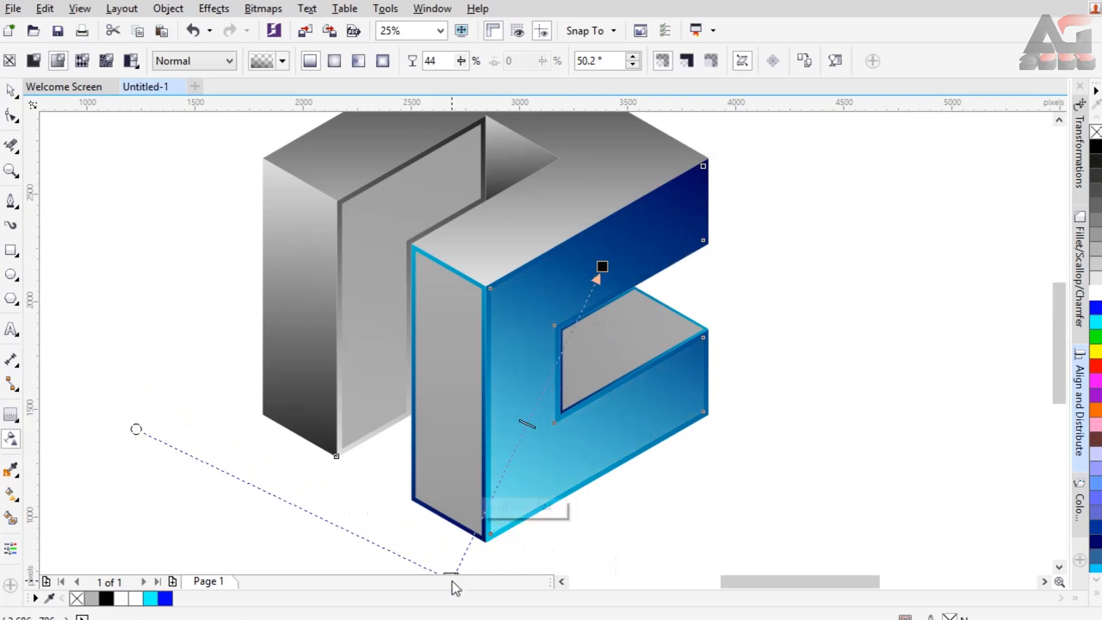
pyautogui.moveTo(604, 267); pyautogui.dragTo(611, 239)
pyautogui.scroll(-1, 533, 207)
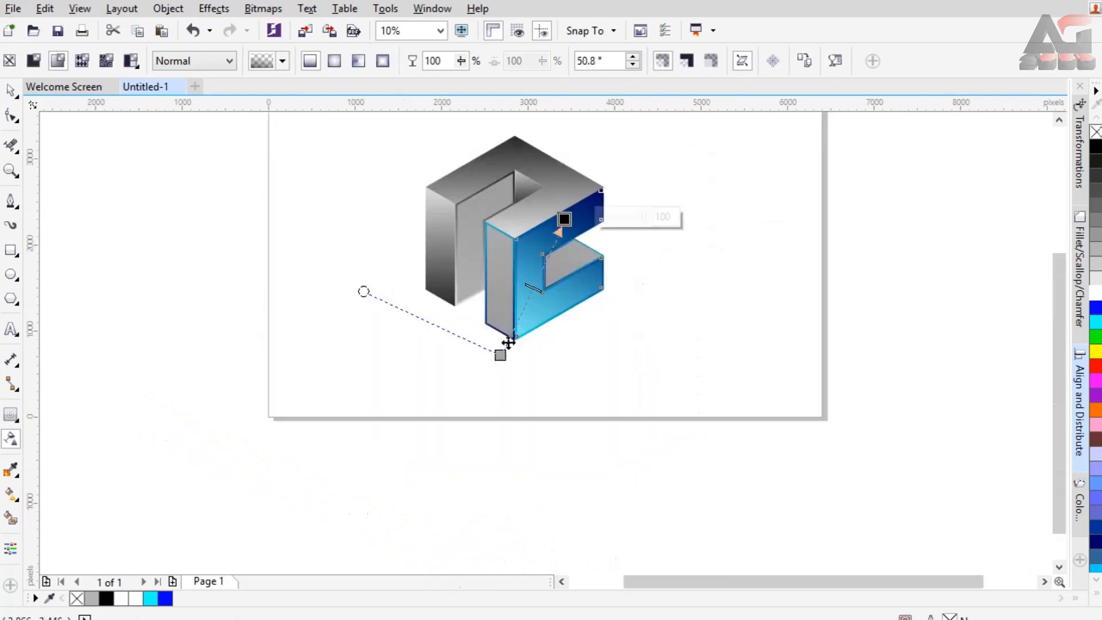
# Move the 44 end of the front right face's inset transparency farther below the face.
pyautogui.moveTo(501, 355); pyautogui.dragTo(489, 377)
pyautogui.scroll(1, 564, 275)
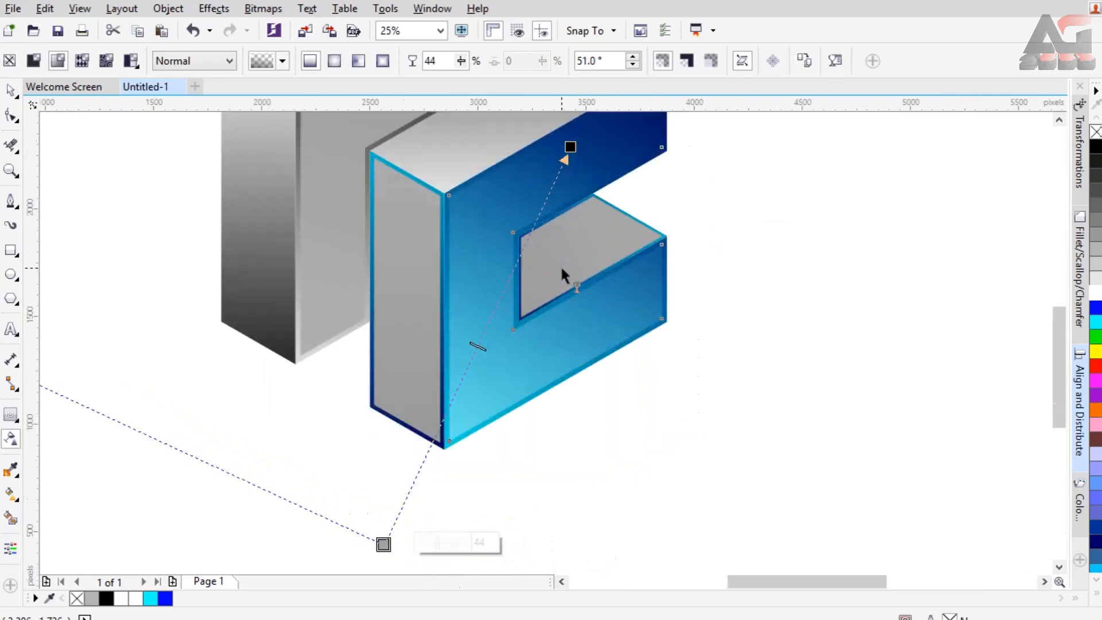
pyautogui.moveTo(1059, 332); pyautogui.dragTo(1062, 291)
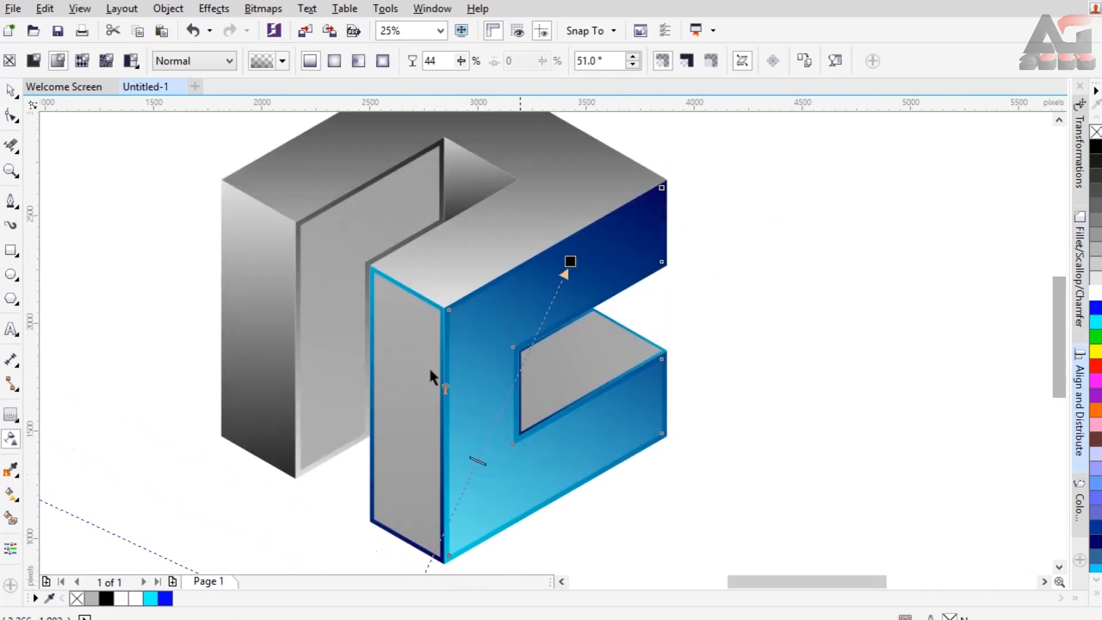
# Break the narrow front strip's contour group apart and fill the separated inset shape white.
pyautogui.click(416, 356)
pyautogui.rightClick(415, 356)
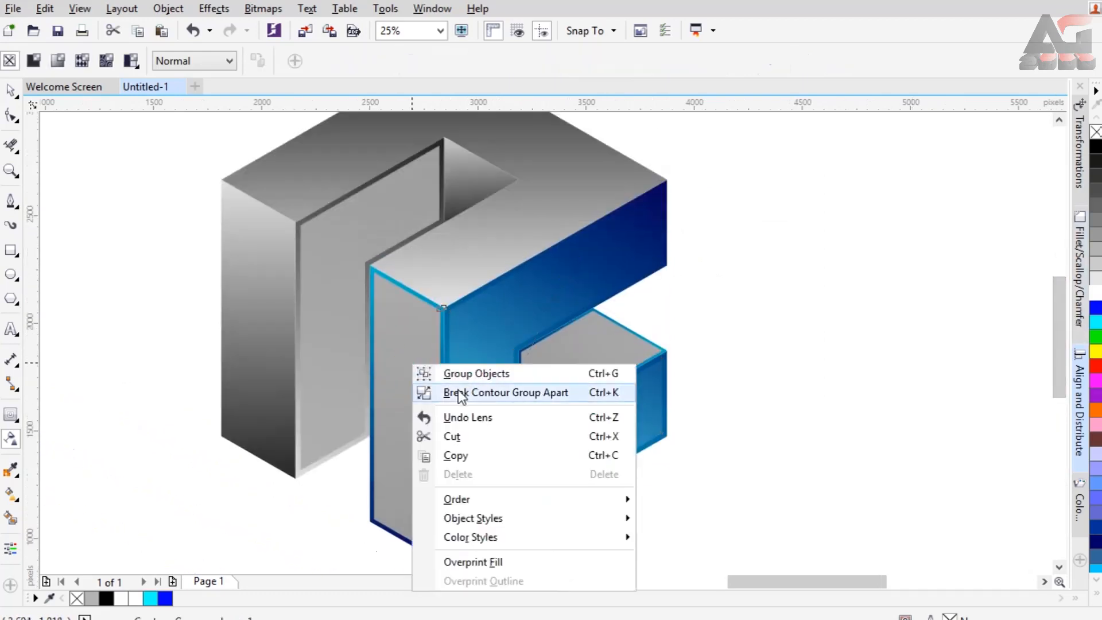
pyautogui.click(439, 388)
pyautogui.click(395, 373)
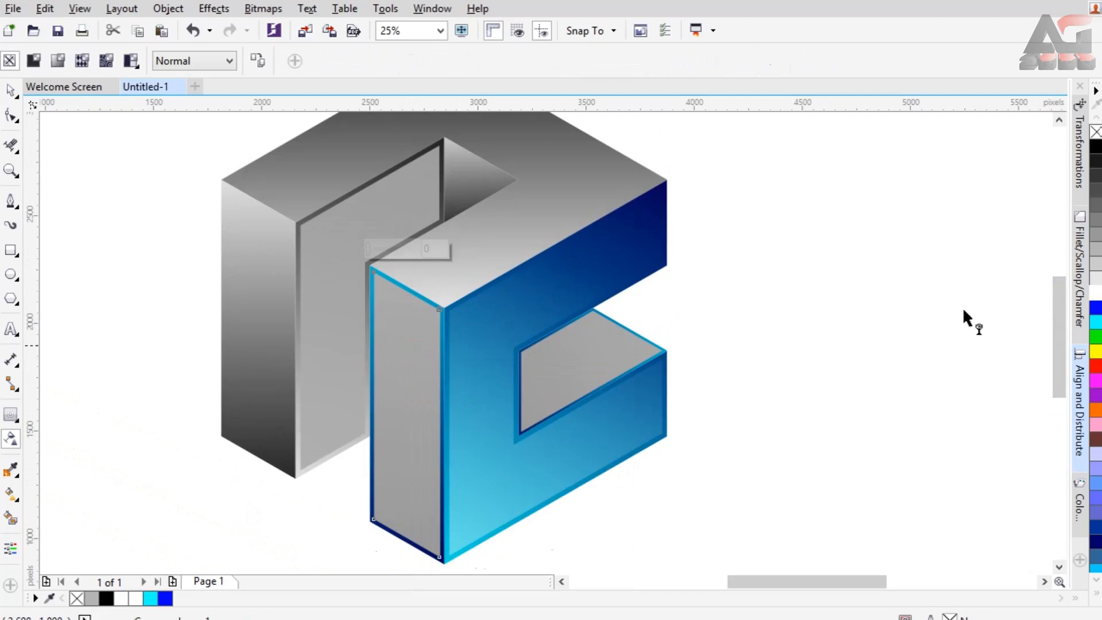
pyautogui.click(1095, 294)
# Apply a vertical linear transparency to the strip's white inset, set to 60 at the upper end and fully clear near the strip's base.
pyautogui.moveTo(402, 498); pyautogui.dragTo(388, 566)
pyautogui.moveTo(400, 253); pyautogui.dragTo(465, 184)
pyautogui.click(454, 239)
pyautogui.click(460, 239)
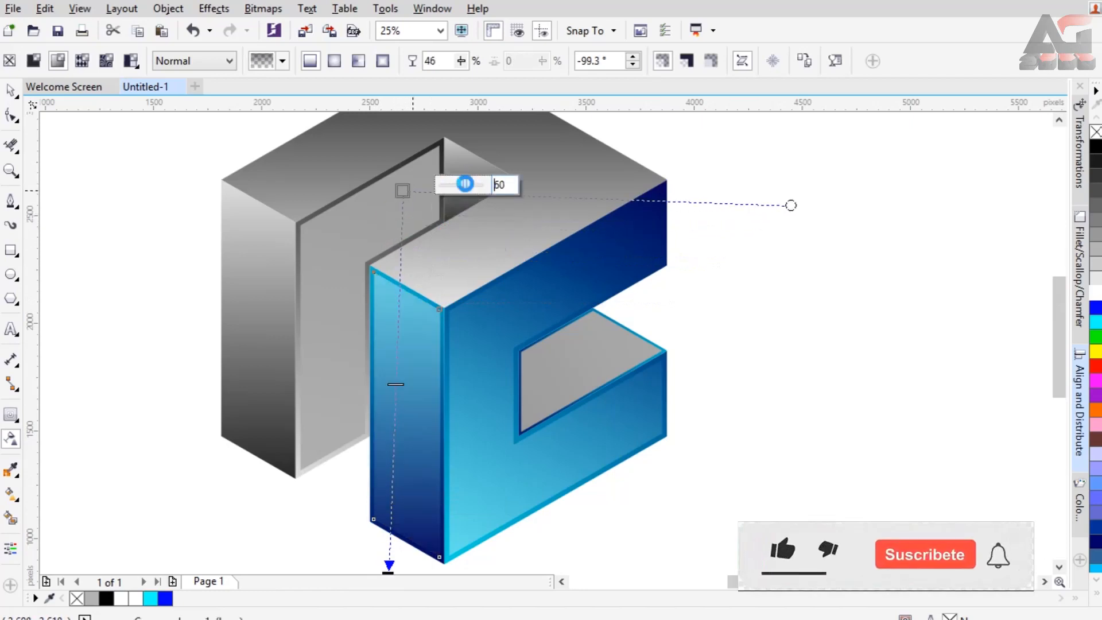
pyautogui.moveTo(388, 565); pyautogui.dragTo(395, 493)
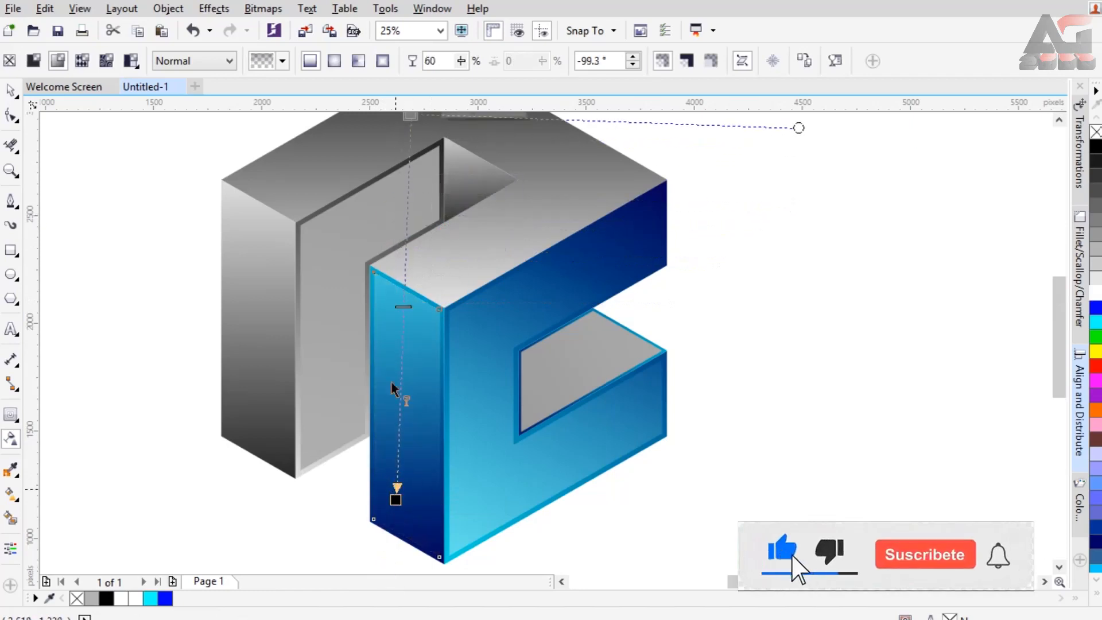
# Break the channel wall's contour group apart and fill its inset shape white.
pyautogui.click(330, 264)
pyautogui.rightClick(333, 243)
pyautogui.click(368, 276)
# Apply a diagonal linear transparency to the wall's white inset, set to 75 at the lower left corner and clear near the upper right.
pyautogui.moveTo(330, 223); pyautogui.dragTo(331, 460)
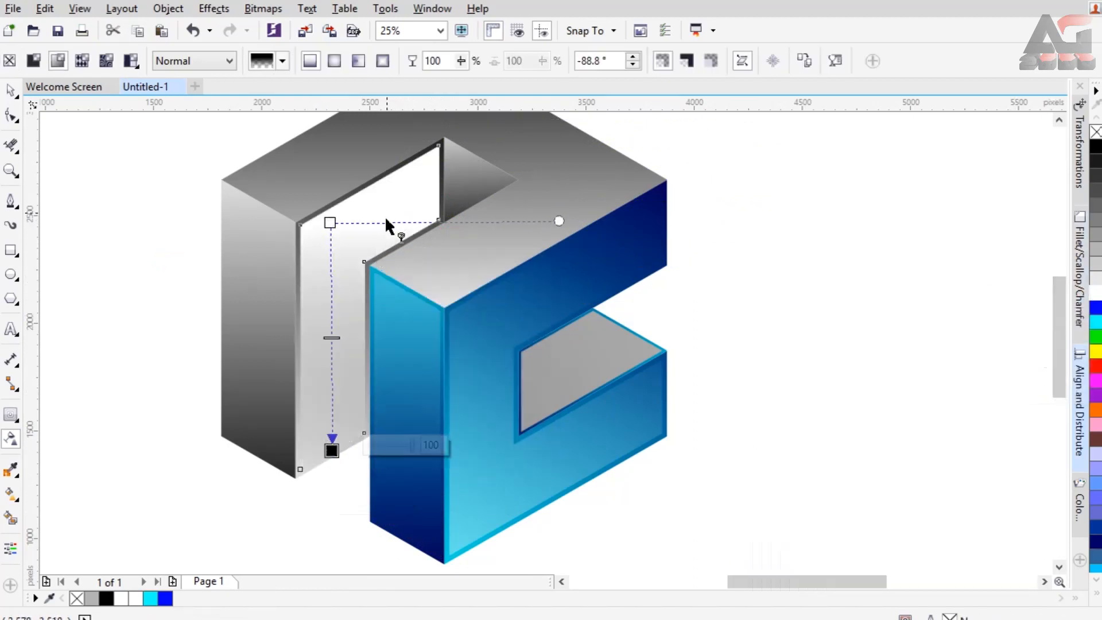
pyautogui.moveTo(404, 159); pyautogui.dragTo(415, 186)
pyautogui.moveTo(273, 495); pyautogui.dragTo(295, 478)
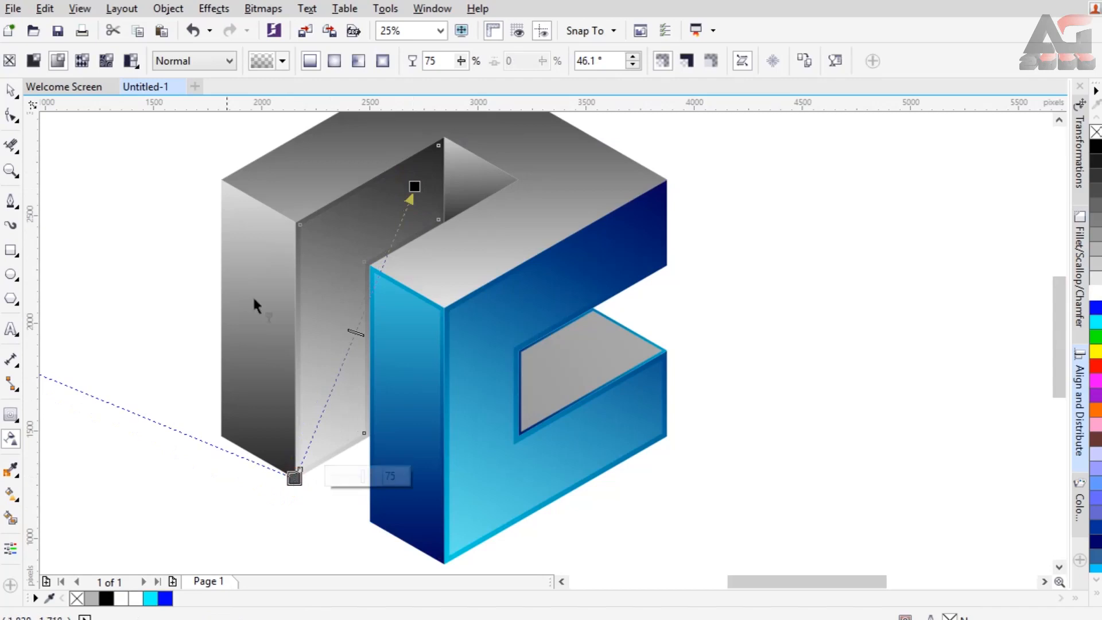
# Break apart the contour group of the ledge inside the blue letter's notch and fill its inset shape white.
pyautogui.click(11, 91)
pyautogui.click(549, 367)
pyautogui.press('space')
pyautogui.rightClick(582, 358)
pyautogui.click(623, 387)
pyautogui.click(730, 322)
pyautogui.click(618, 355)
pyautogui.click(1094, 292)
# Apply a linear transparency to the notch ledge's white inset, with the 0 end far beyond its upper right and the 100 end at its middle.
pyautogui.moveTo(528, 381); pyautogui.dragTo(660, 319)
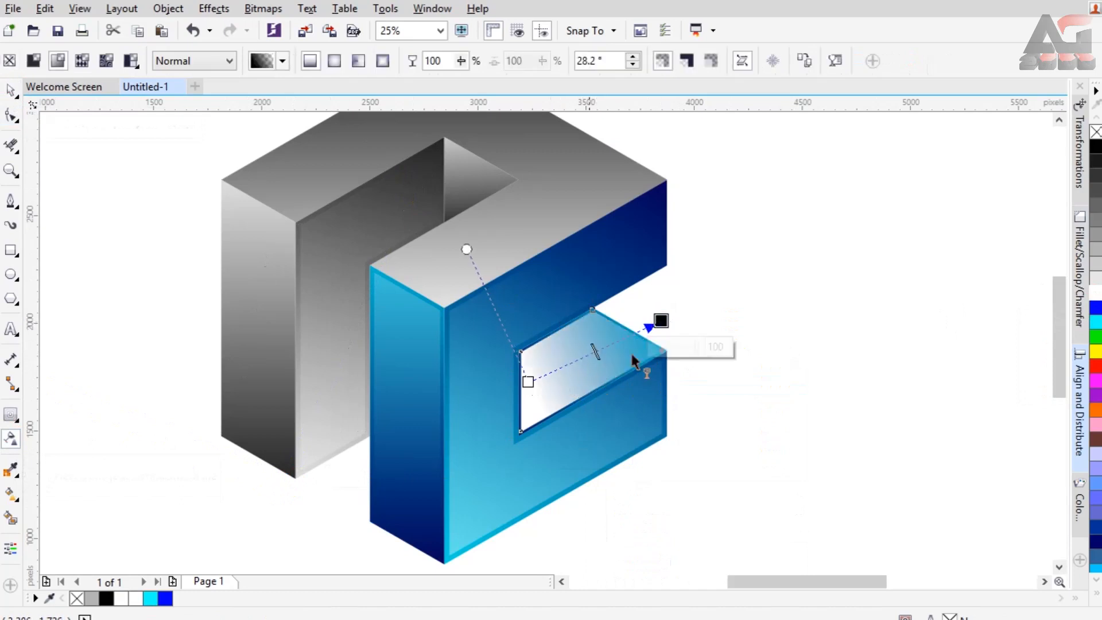
pyautogui.moveTo(535, 397); pyautogui.dragTo(781, 292)
pyautogui.moveTo(839, 271); pyautogui.dragTo(840, 269)
pyautogui.moveTo(691, 332); pyautogui.dragTo(733, 311)
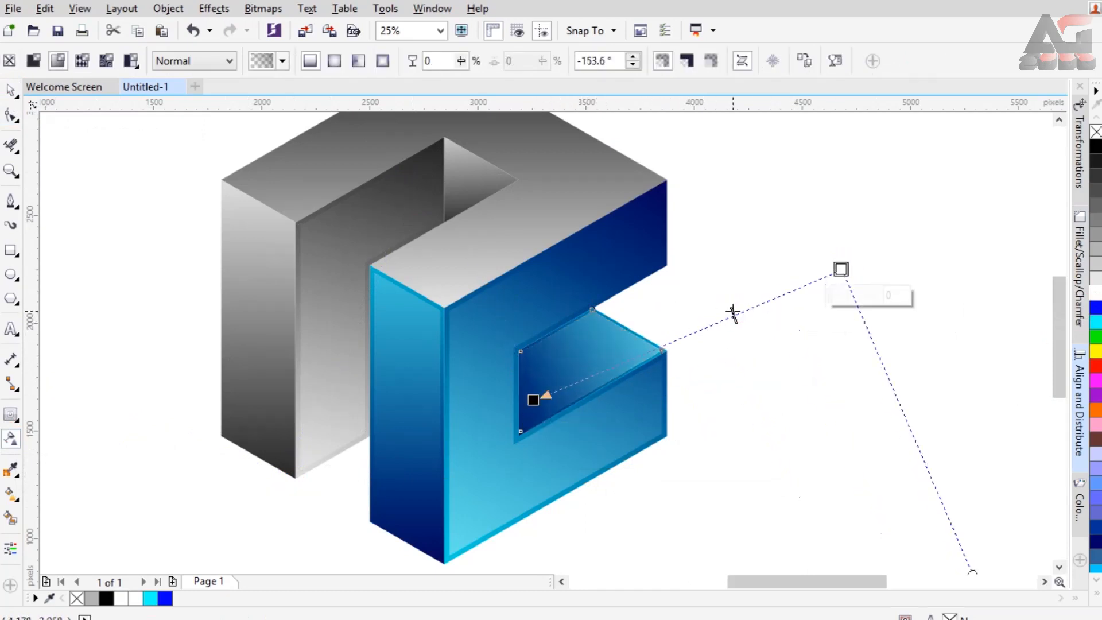
pyautogui.moveTo(565, 381); pyautogui.dragTo(578, 372)
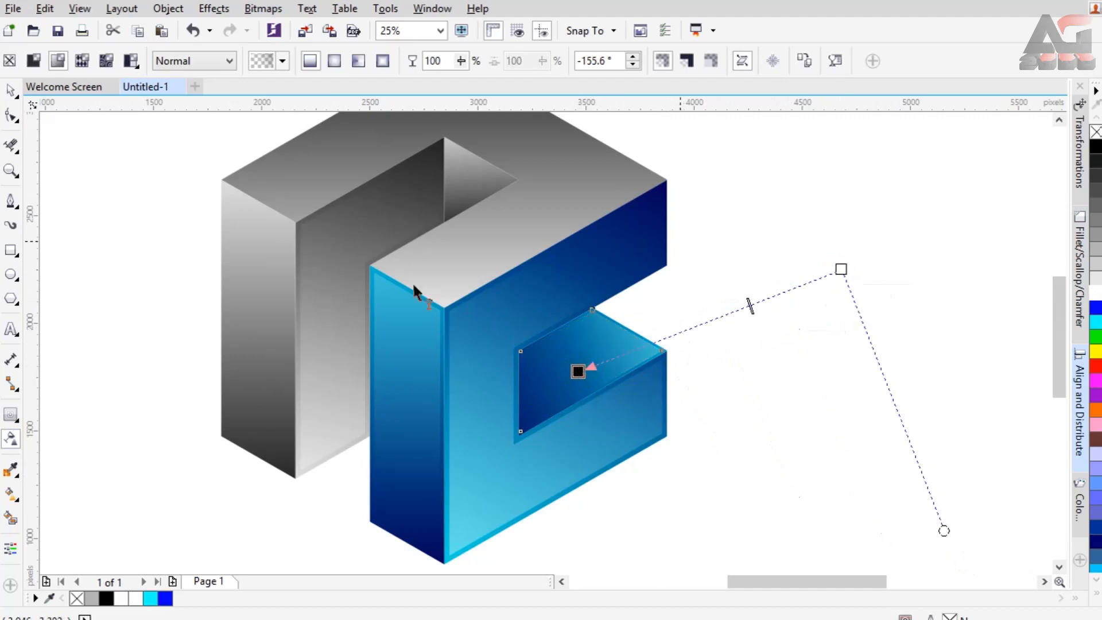
# Duplicate the front right face's white inset highlight and move the copy up toward the logo's top face.
pyautogui.click(10, 90)
pyautogui.click(202, 499)
pyautogui.click(477, 373)
pyautogui.hotkey('ctrl', 'd')
pyautogui.moveTo(476, 373); pyautogui.dragTo(436, 233)
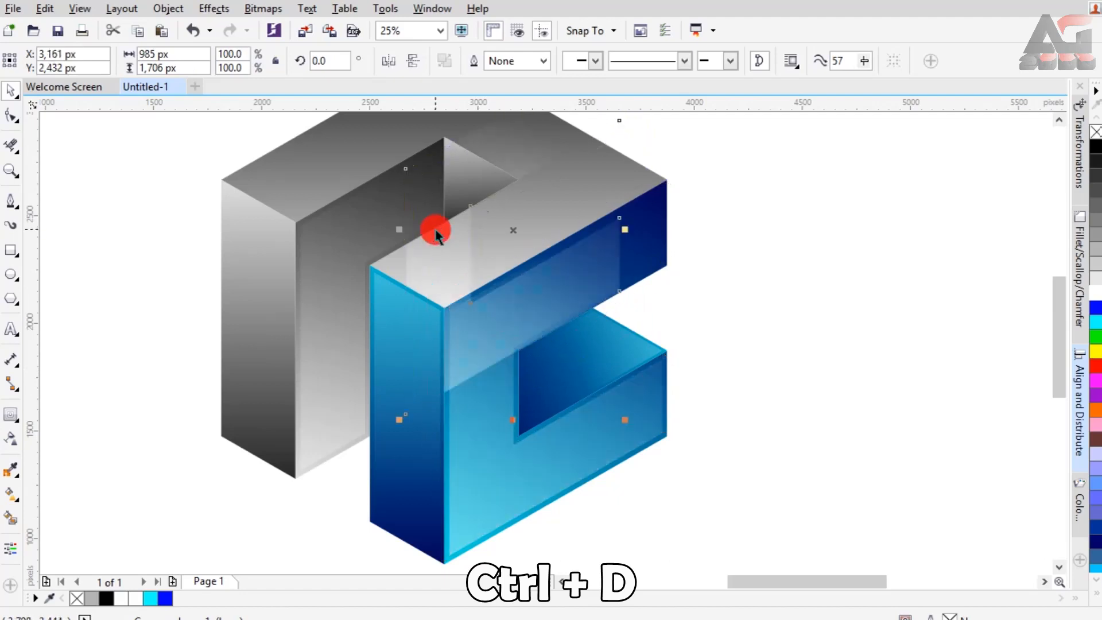
# Flip the highlight copy horizontally and vertically and move it up and left over the top face.
pyautogui.click(390, 60)
pyautogui.click(416, 61)
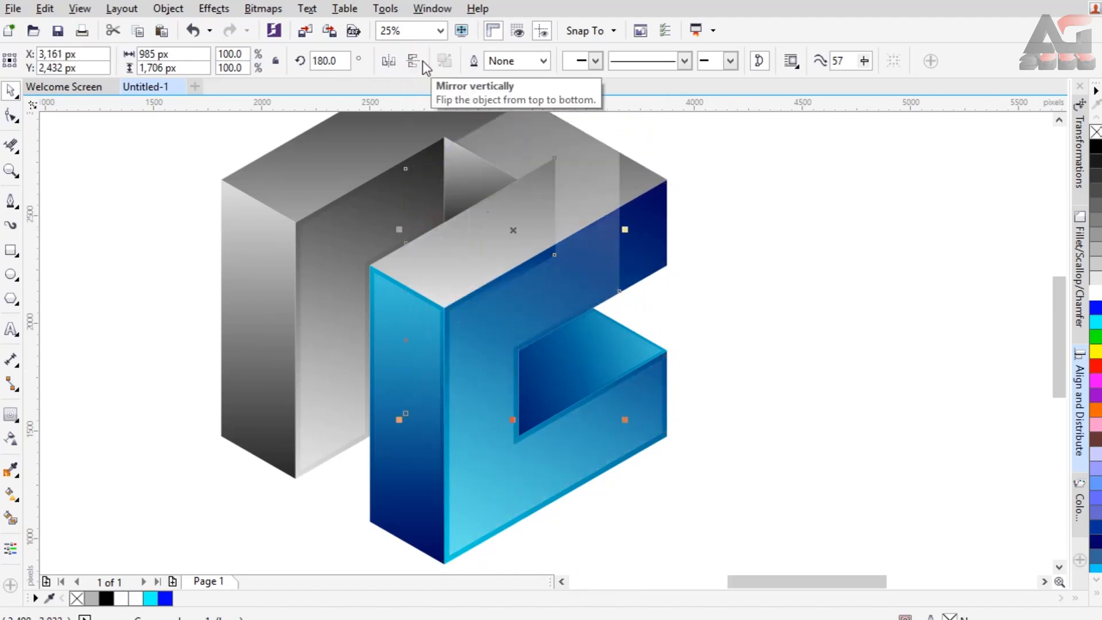
pyautogui.click(388, 61)
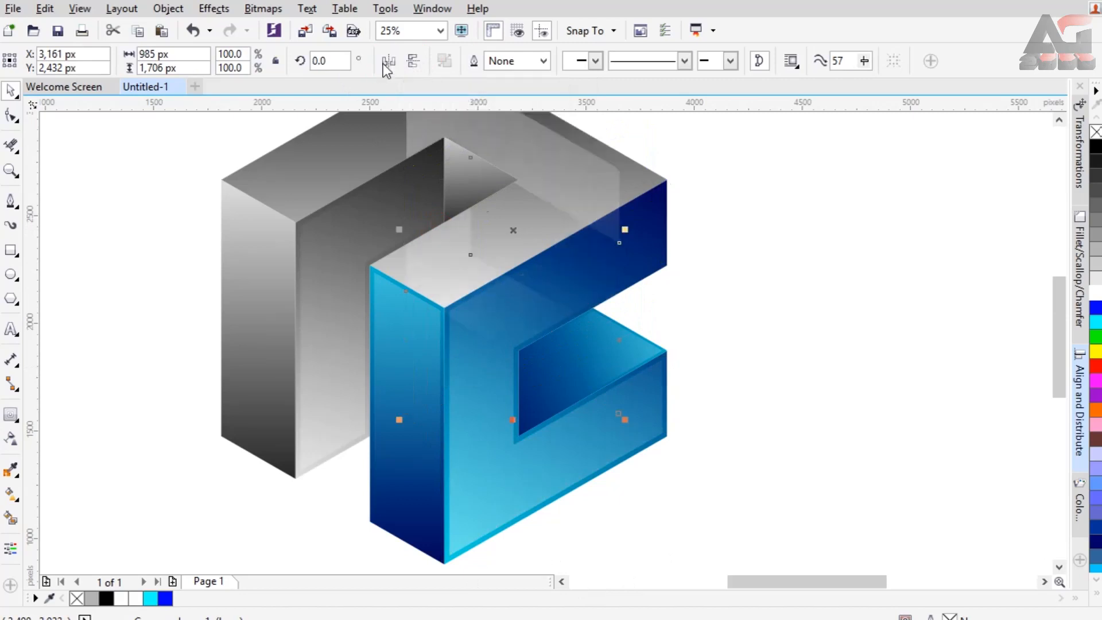
pyautogui.click(413, 60)
pyautogui.moveTo(580, 282); pyautogui.dragTo(512, 200)
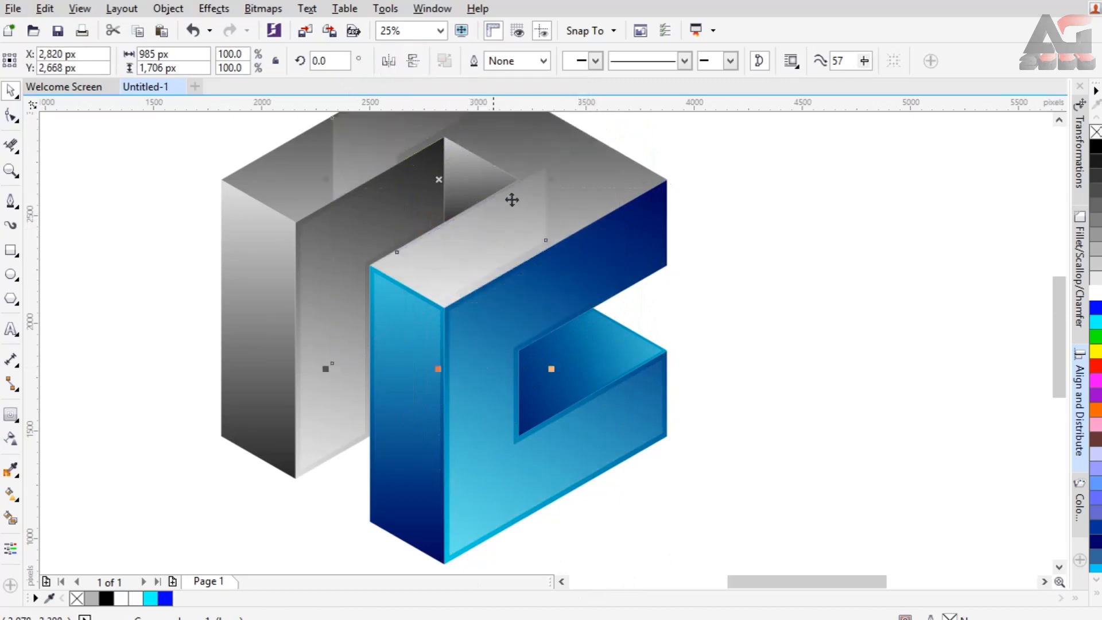
# Set the highlight copy's rotation angle to 60° and mirror it vertically and horizontally.
pyautogui.click(333, 60)
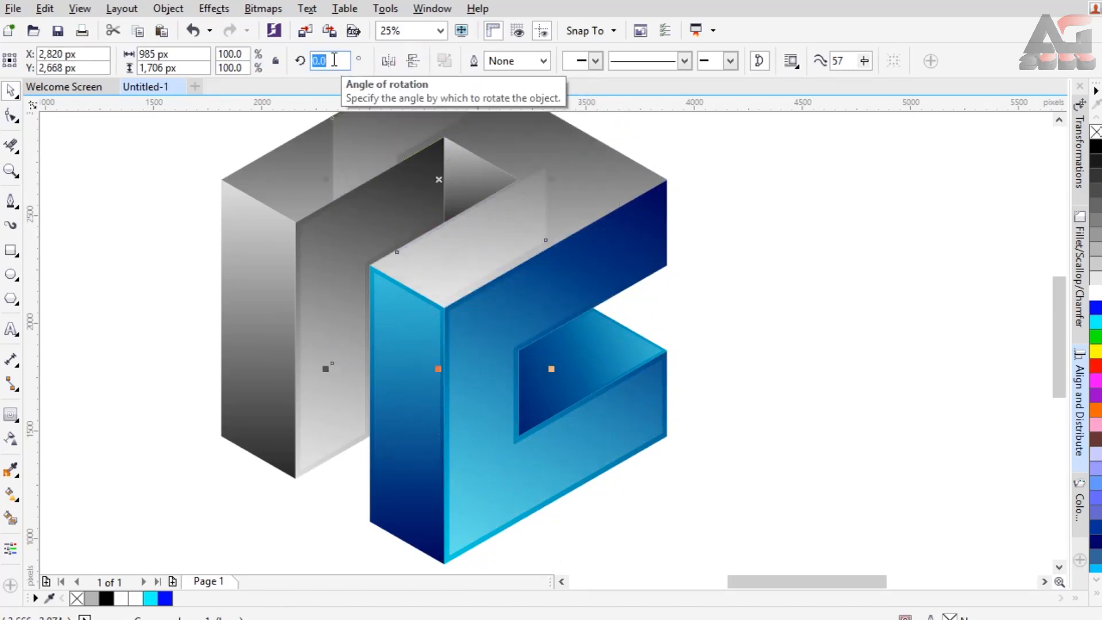
pyautogui.write('60')
pyautogui.press('Return')
pyautogui.moveTo(1059, 307); pyautogui.dragTo(1059, 271)
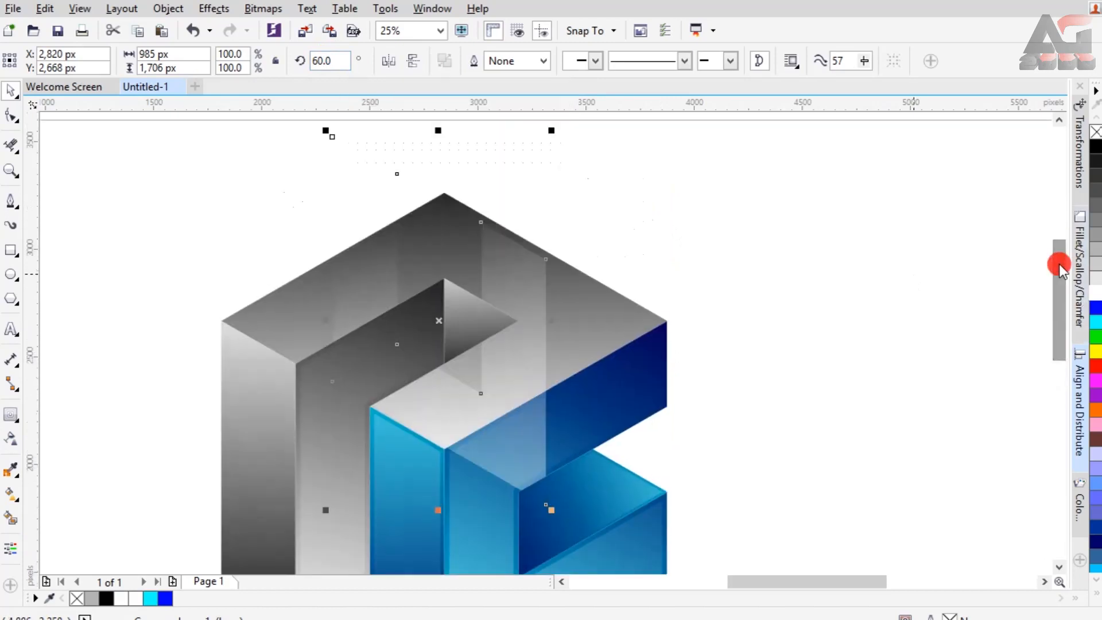
pyautogui.click(410, 62)
pyautogui.click(391, 66)
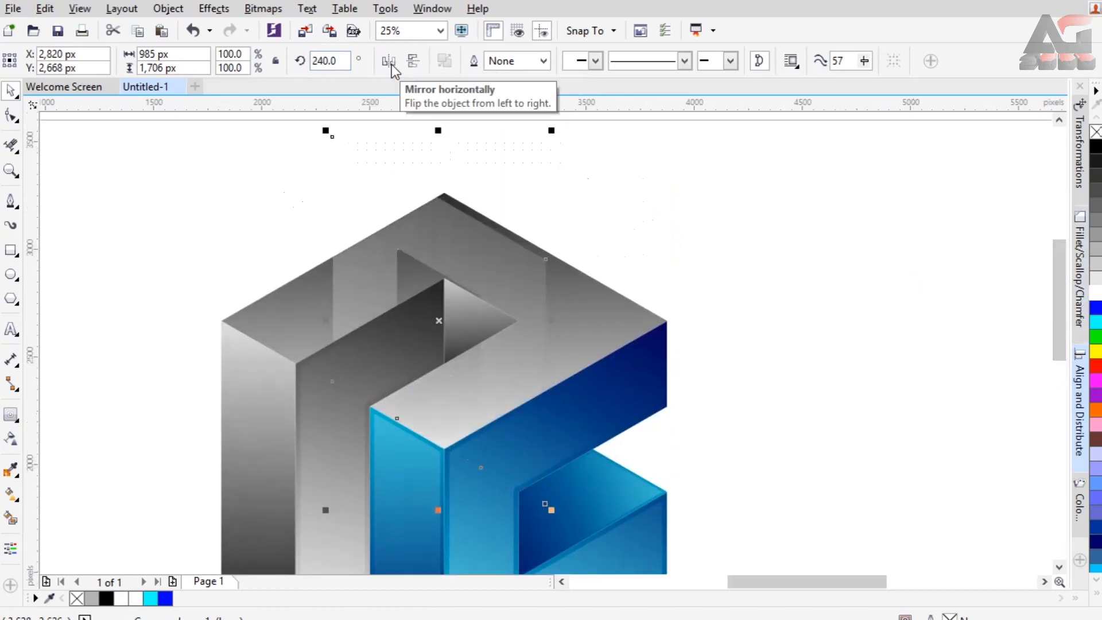
# Set the highlight copy's rotation angle to 120°.
pyautogui.click(340, 60)
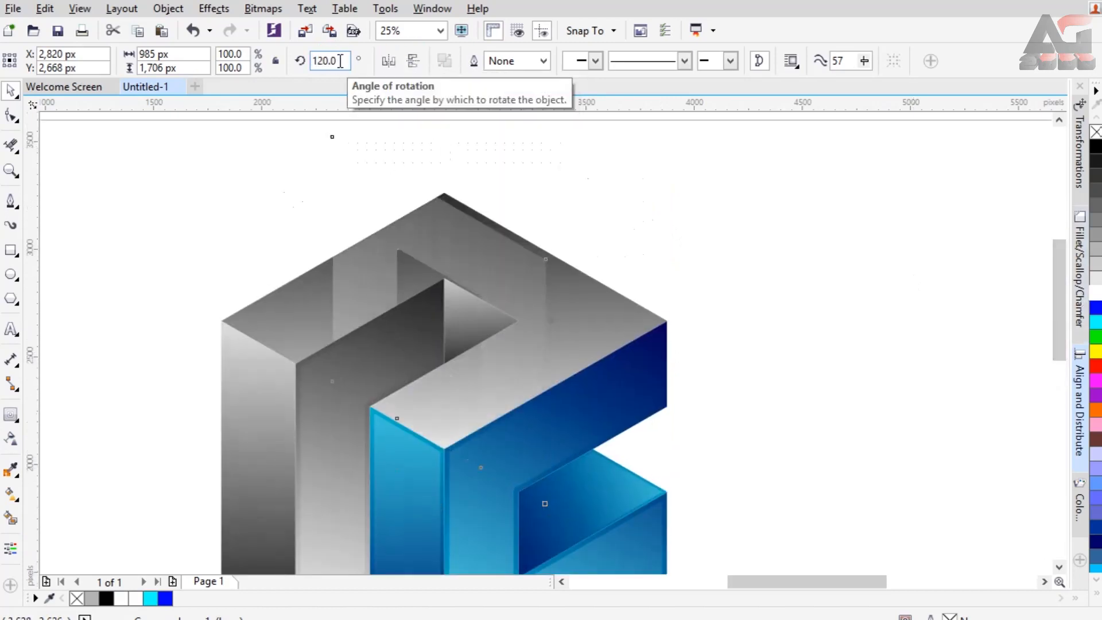
pyautogui.write('120')
pyautogui.press('Return')
# Mirror the rotated highlight copy to match the top face's shape and shift it slightly right to sit centred within the face's edges.
pyautogui.click(389, 60)
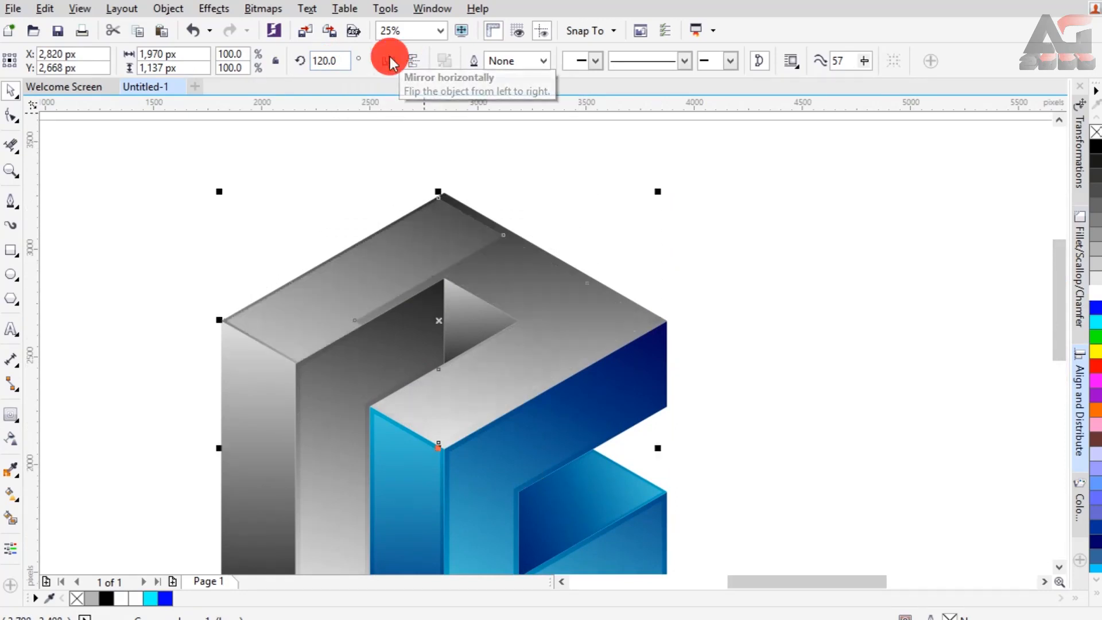
pyautogui.click(414, 61)
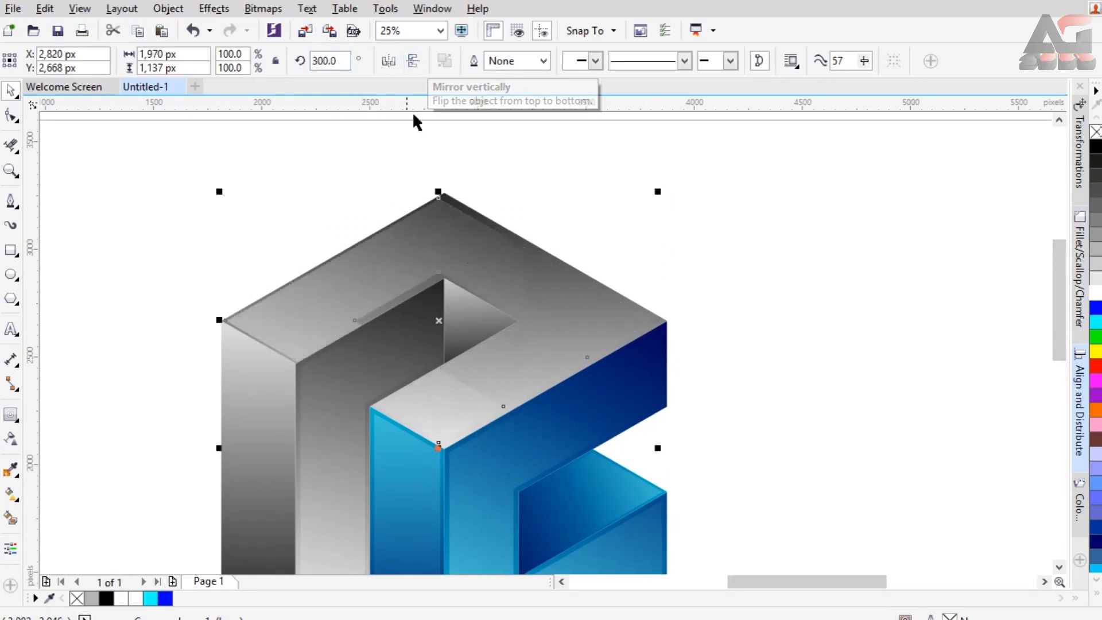
pyautogui.click(389, 61)
pyautogui.moveTo(538, 300); pyautogui.dragTo(535, 300)
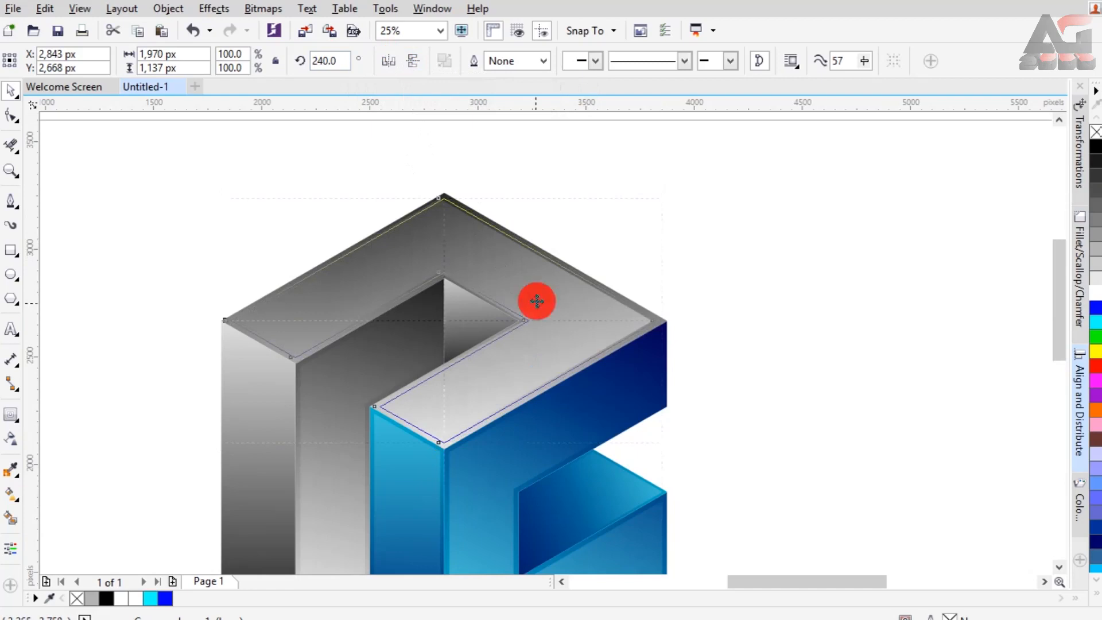
# Duplicate the narrow blue strip's inset highlight and place the copy on the grey front left face.
pyautogui.moveTo(1056, 257); pyautogui.dragTo(1057, 280)
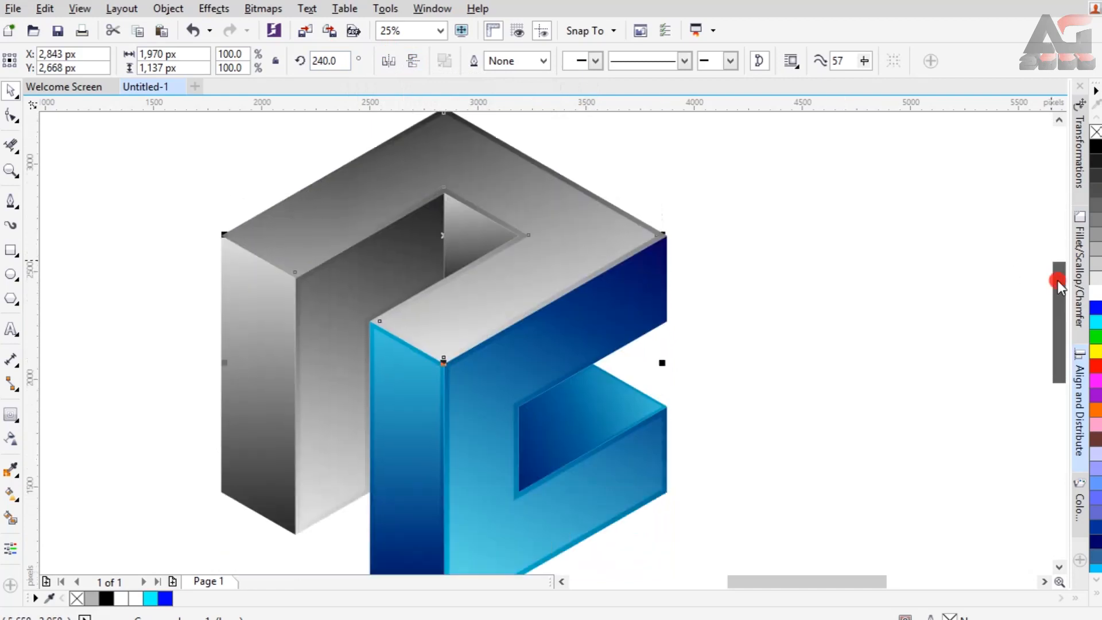
pyautogui.click(425, 411)
pyautogui.hotkey('ctrl', 'd')
pyautogui.moveTo(340, 368); pyautogui.dragTo(273, 323)
pyautogui.click(95, 301)
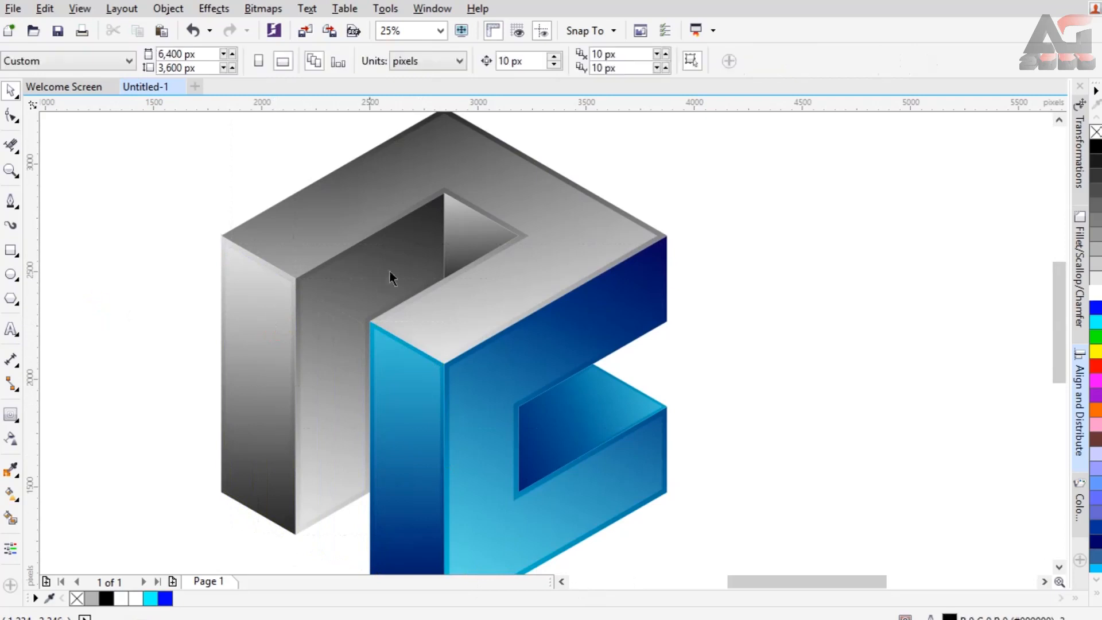
# Select all the logo's parts, move them slightly right on the page and group them.
pyautogui.scroll(-2, 408, 260)
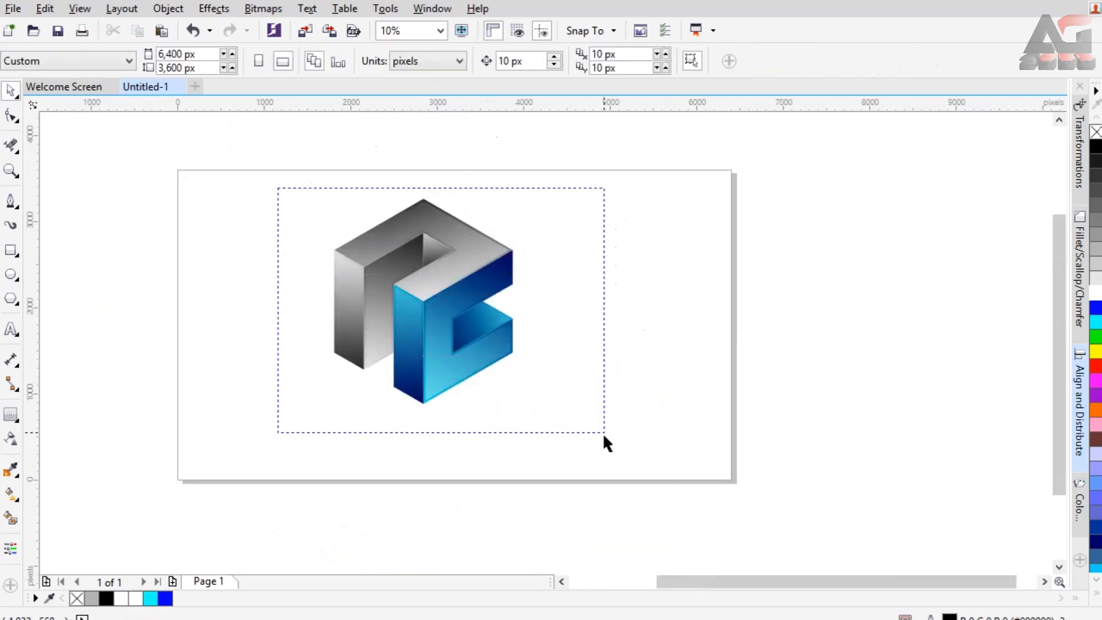
pyautogui.moveTo(602, 432); pyautogui.dragTo(603, 432)
pyautogui.moveTo(431, 309); pyautogui.dragTo(446, 310)
pyautogui.rightClick(445, 310)
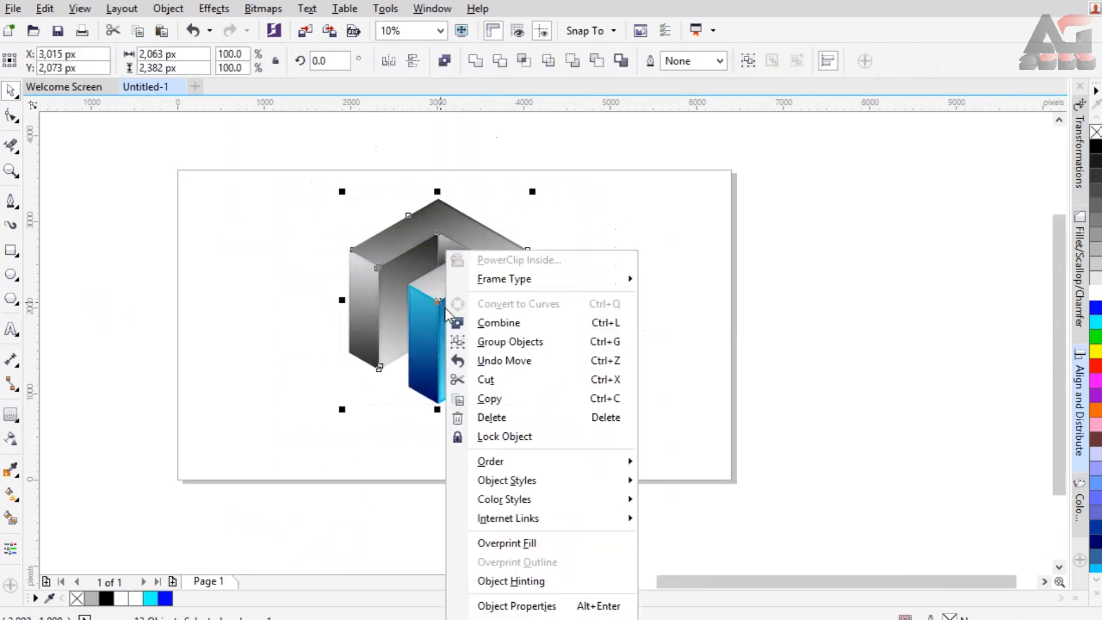
pyautogui.click(483, 341)
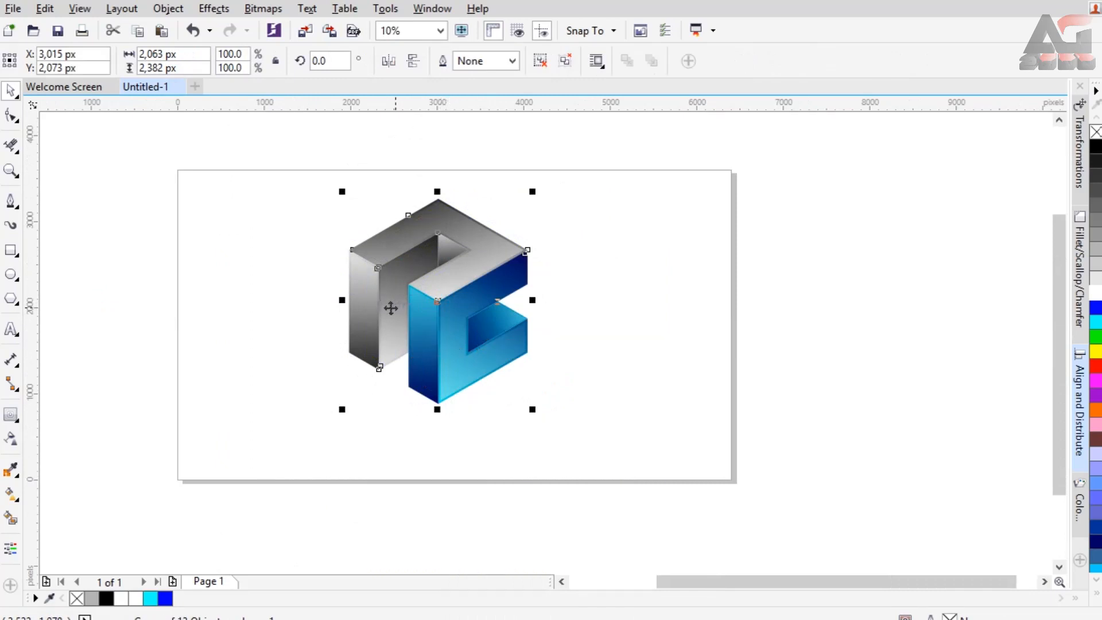
# Add a black drop shadow cast from the grouped logo's lowest corner and flatten it into a low strip at the base.
pyautogui.click(18, 422)
pyautogui.click(128, 423)
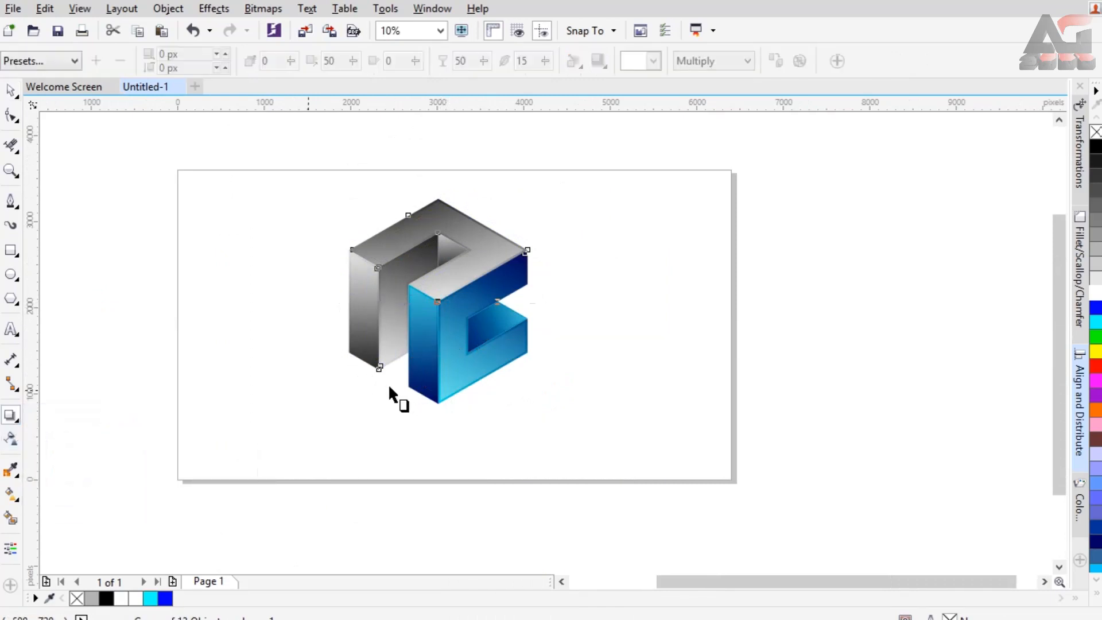
pyautogui.moveTo(442, 373); pyautogui.dragTo(437, 373)
pyautogui.scroll(2, 438, 370)
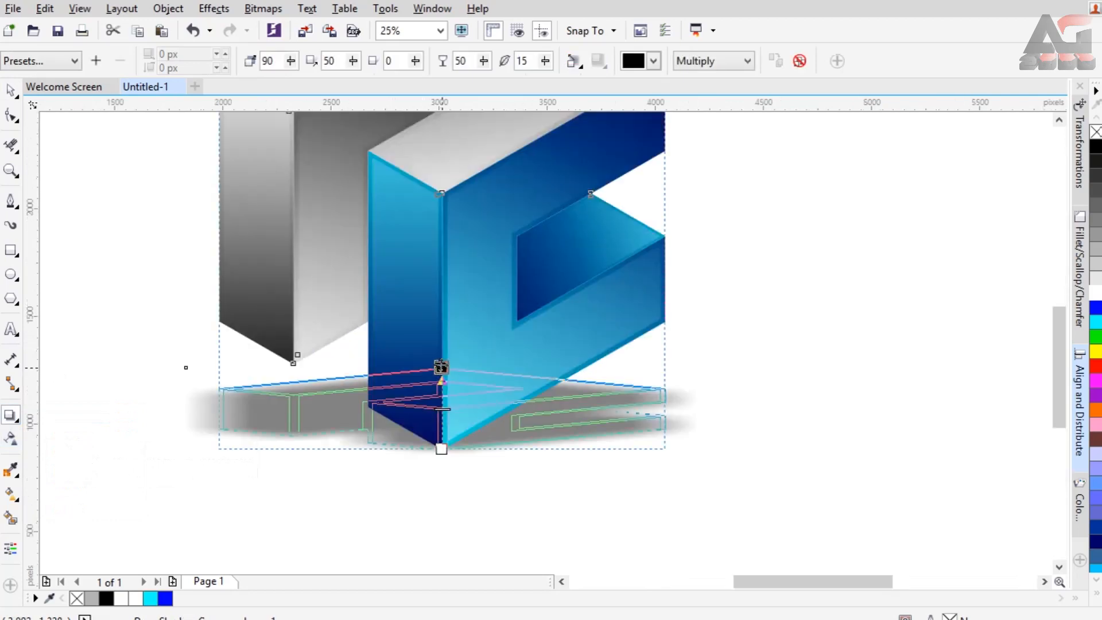
pyautogui.moveTo(441, 382); pyautogui.dragTo(441, 390)
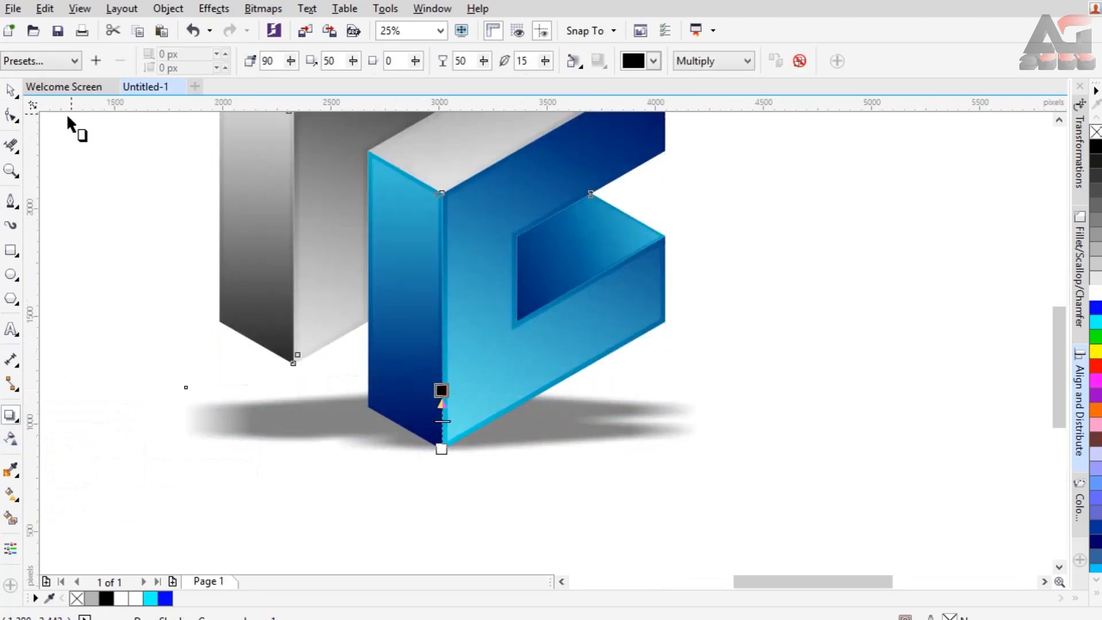
# Break the drop shadow group apart and move the separated shadow straight down below the logo, to Y 598 px.
pyautogui.rightClick(584, 193)
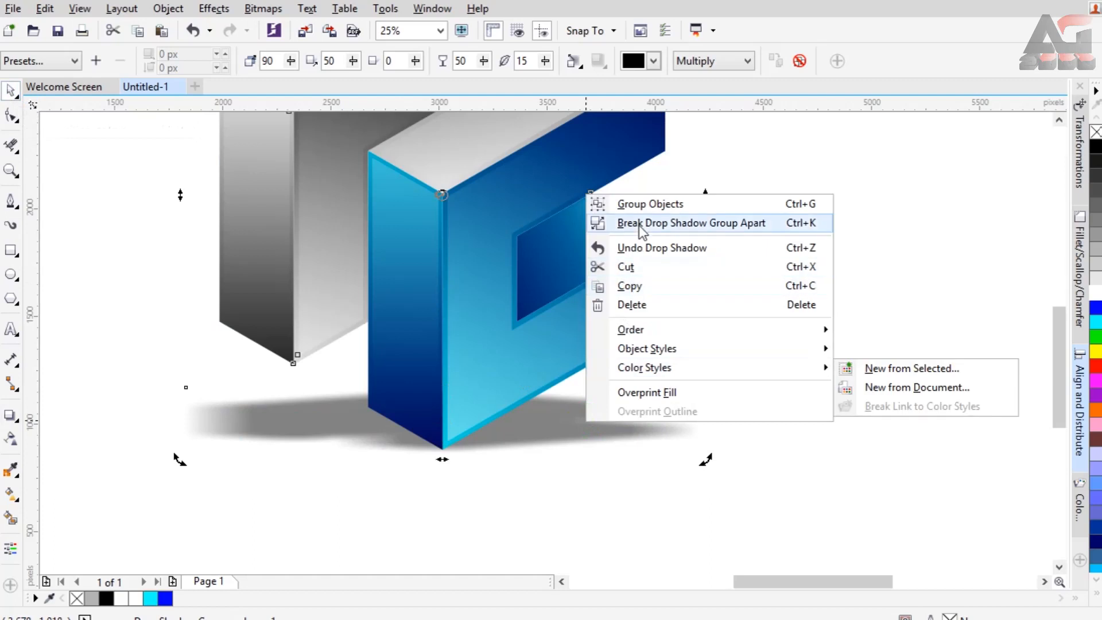
pyautogui.click(778, 343)
pyautogui.click(528, 431)
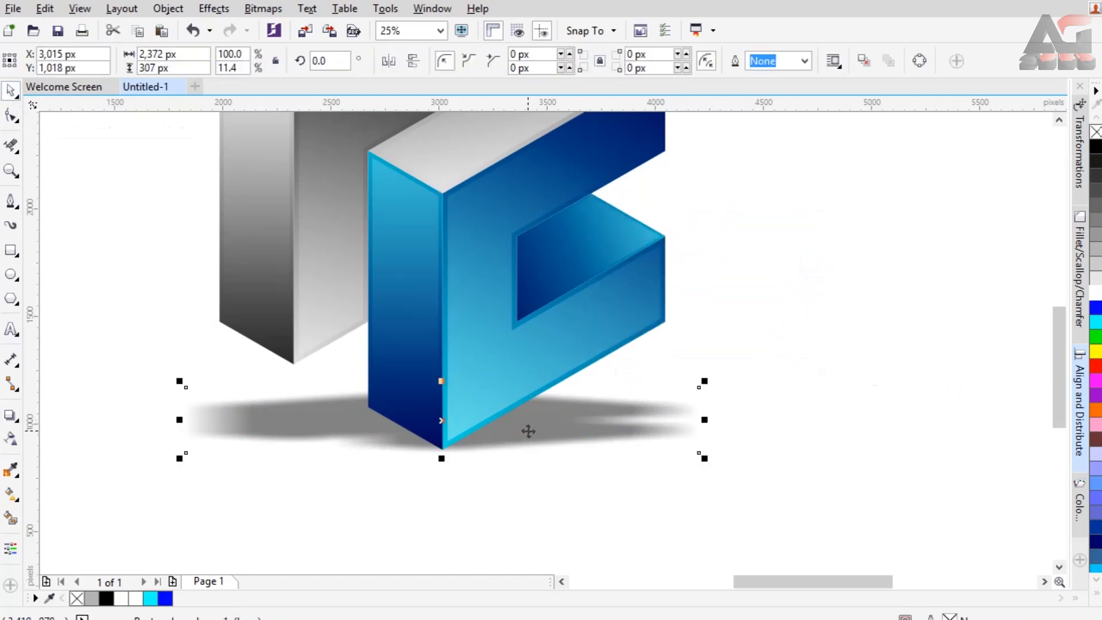
pyautogui.press('Down')
pyautogui.press('Down')
pyautogui.press('Down')
pyautogui.press('Down')
pyautogui.press('Down')
pyautogui.press('Down')
pyautogui.press('Down')
pyautogui.press('Down')
pyautogui.press('Down')
pyautogui.press('Down')
pyautogui.press('Down')
pyautogui.press('Down')
pyautogui.press('Down')
pyautogui.press('Down')
pyautogui.press('Down')
pyautogui.press('Down')
pyautogui.press('Down')
pyautogui.press('Down')
pyautogui.press('Down')
pyautogui.press('Down')
pyautogui.press('Down')
pyautogui.press('Down')
pyautogui.press('Down')
pyautogui.press('Down')
pyautogui.press('Down')
pyautogui.press('Down')
pyautogui.press('Down')
pyautogui.press('Down')
pyautogui.press('Down')
pyautogui.press('Down')
pyautogui.press('Down')
pyautogui.press('Down')
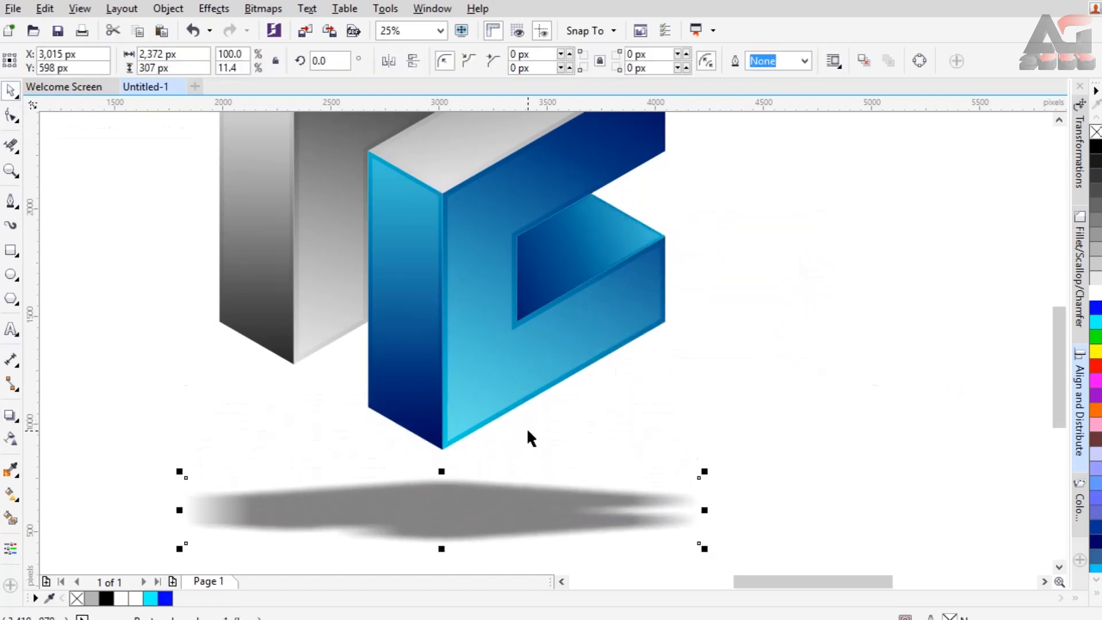
# Deselect the shadow and fit the whole logo with its shadow in view.
pyautogui.click(637, 395)
pyautogui.click(440, 31)
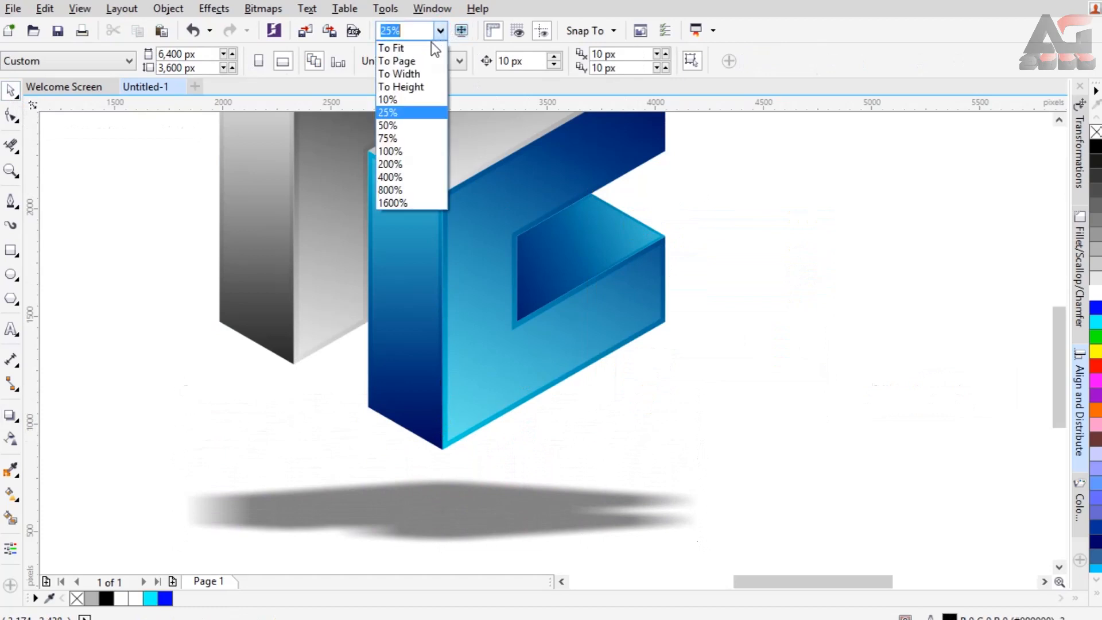
pyautogui.click(425, 46)
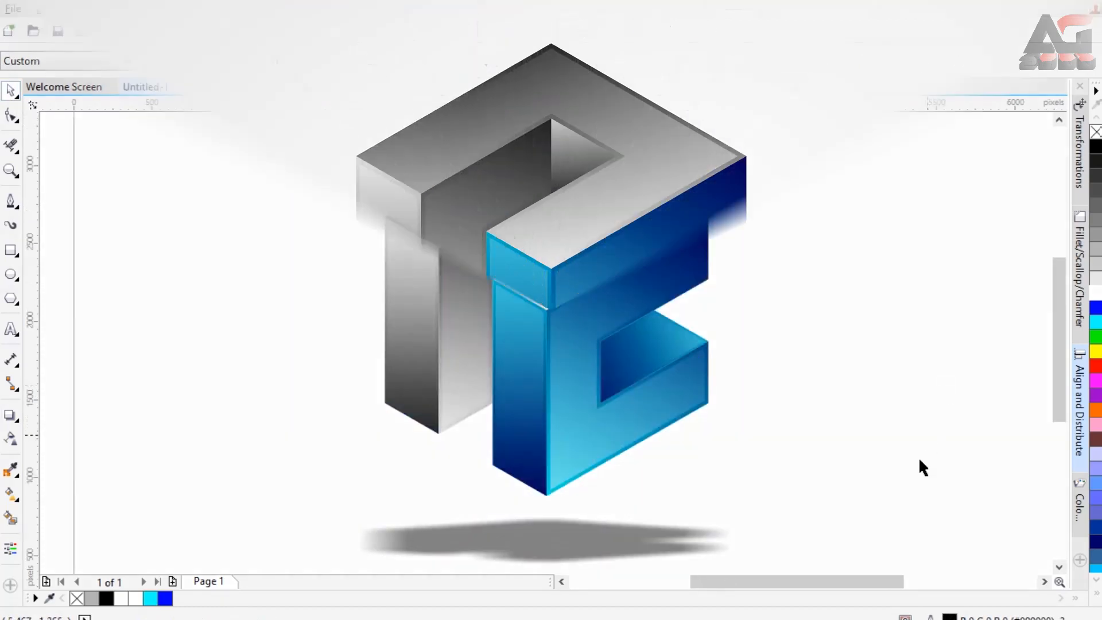